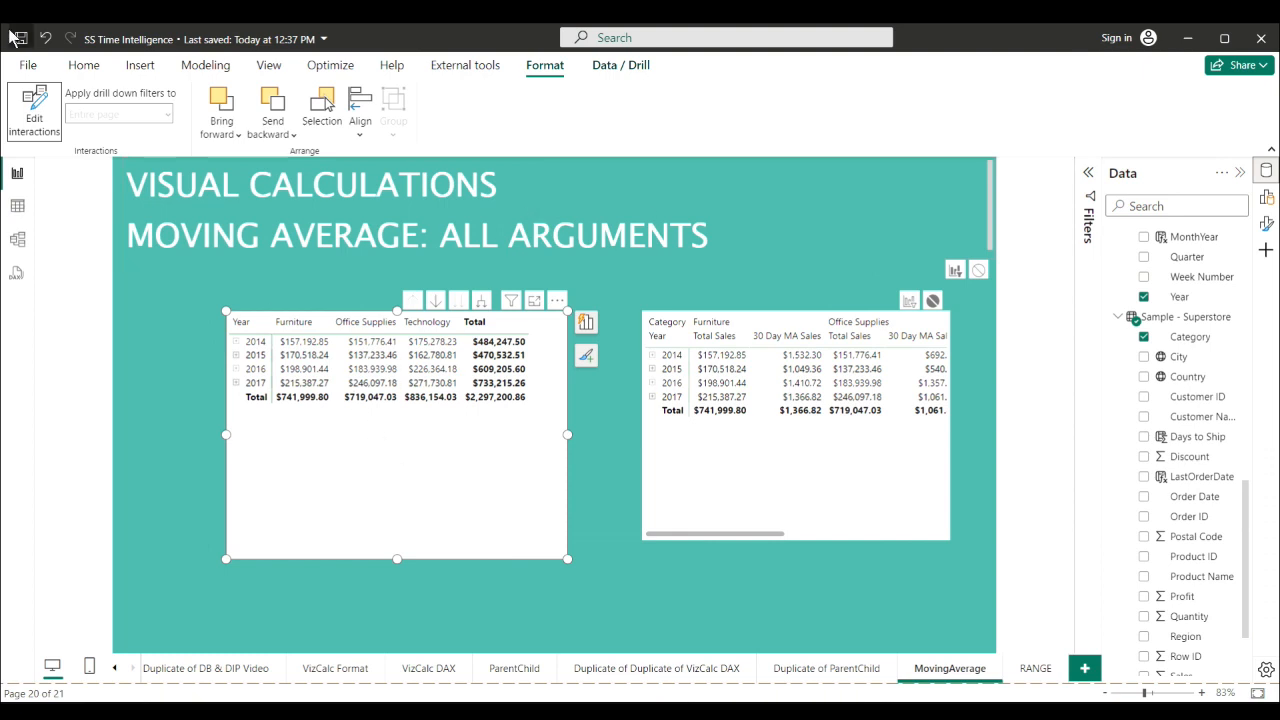
Open the visual calculation editor for the yearly sales matrix and unhide its 30RowMovingAvg calculation
{"action": "left_click", "coordinate": [84, 66]}
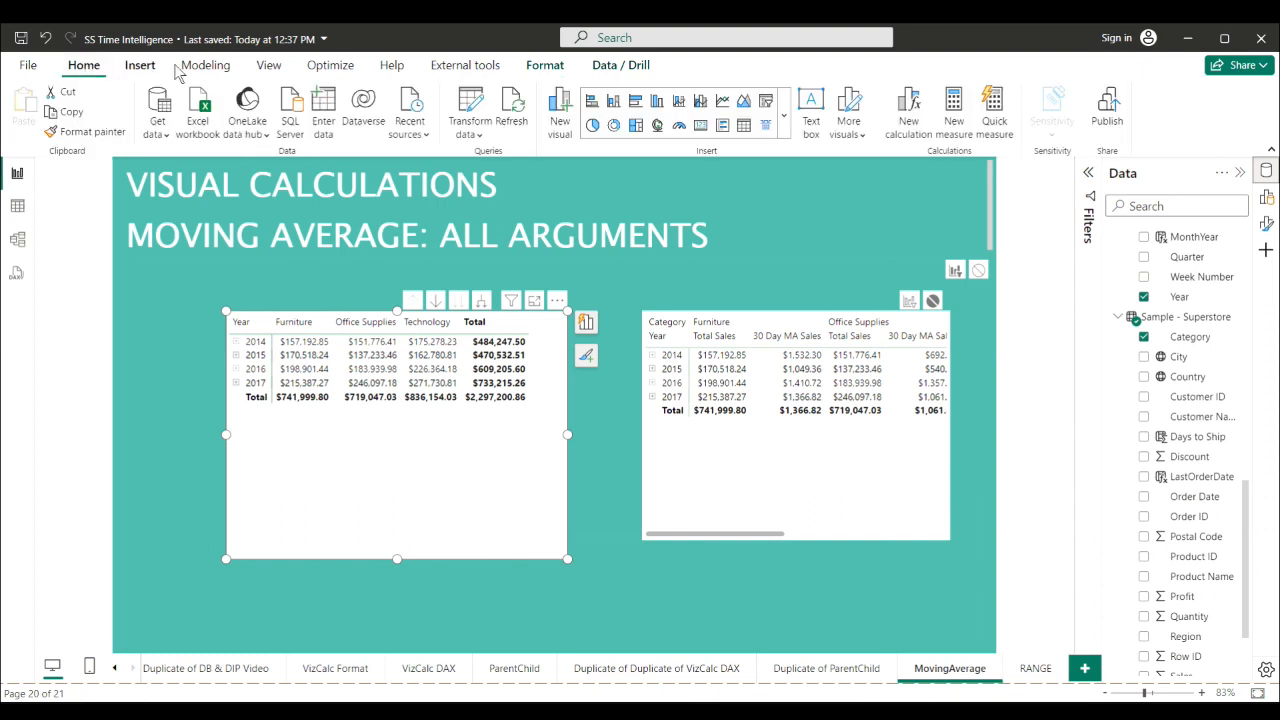
{"action": "left_click", "coordinate": [910, 122]}
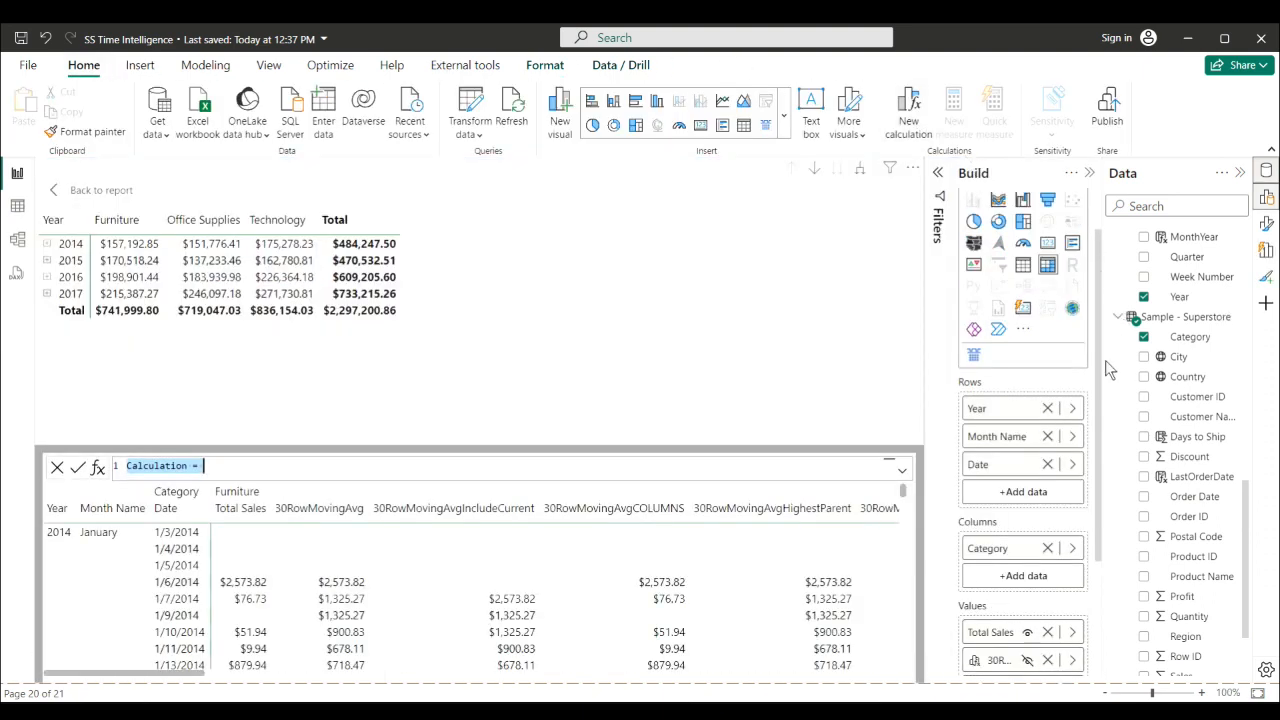
{"action": "left_click", "coordinate": [1095, 392]}
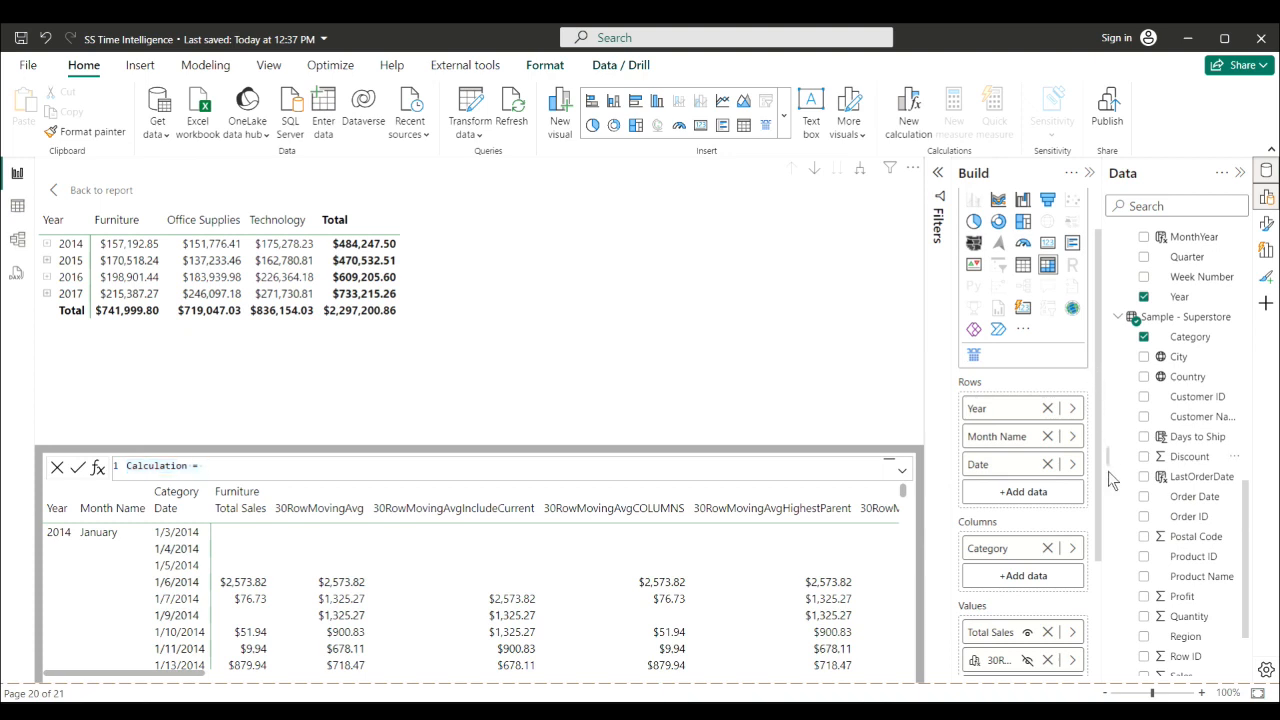
{"action": "scroll", "coordinate": [1097, 474], "scroll_direction": "down", "scroll_amount": 3}
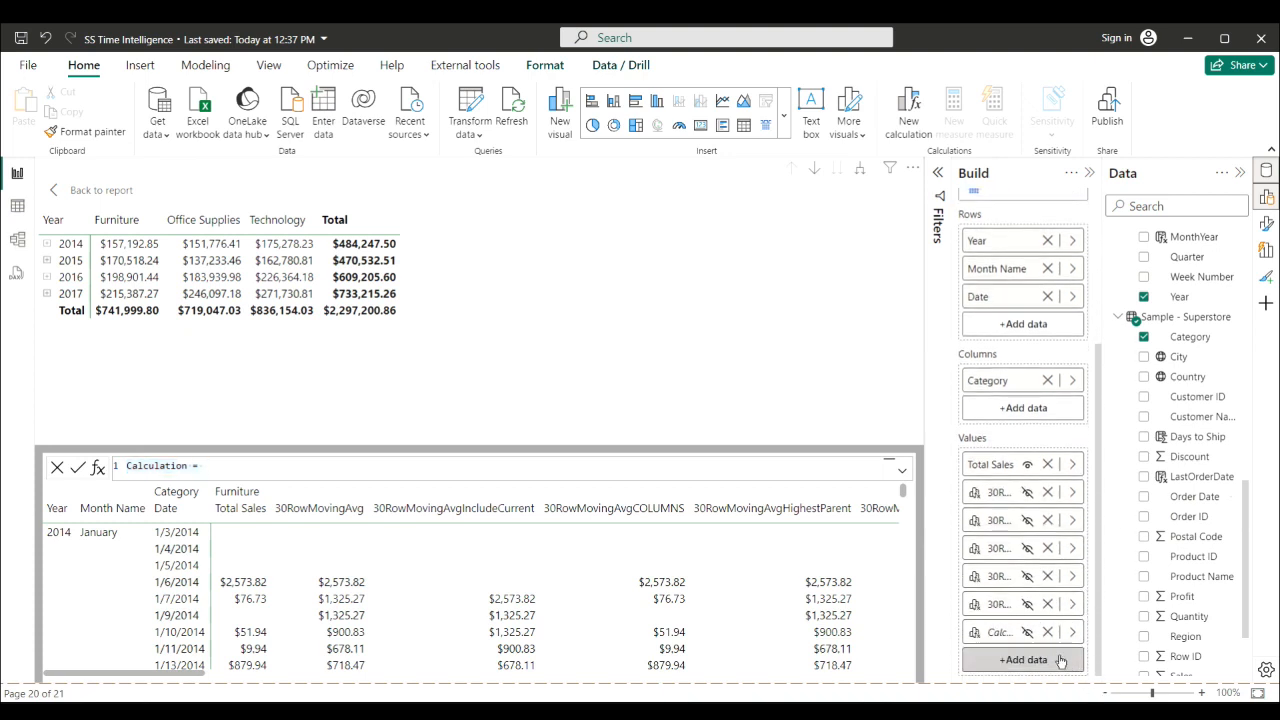
{"action": "left_click", "coordinate": [1029, 493]}
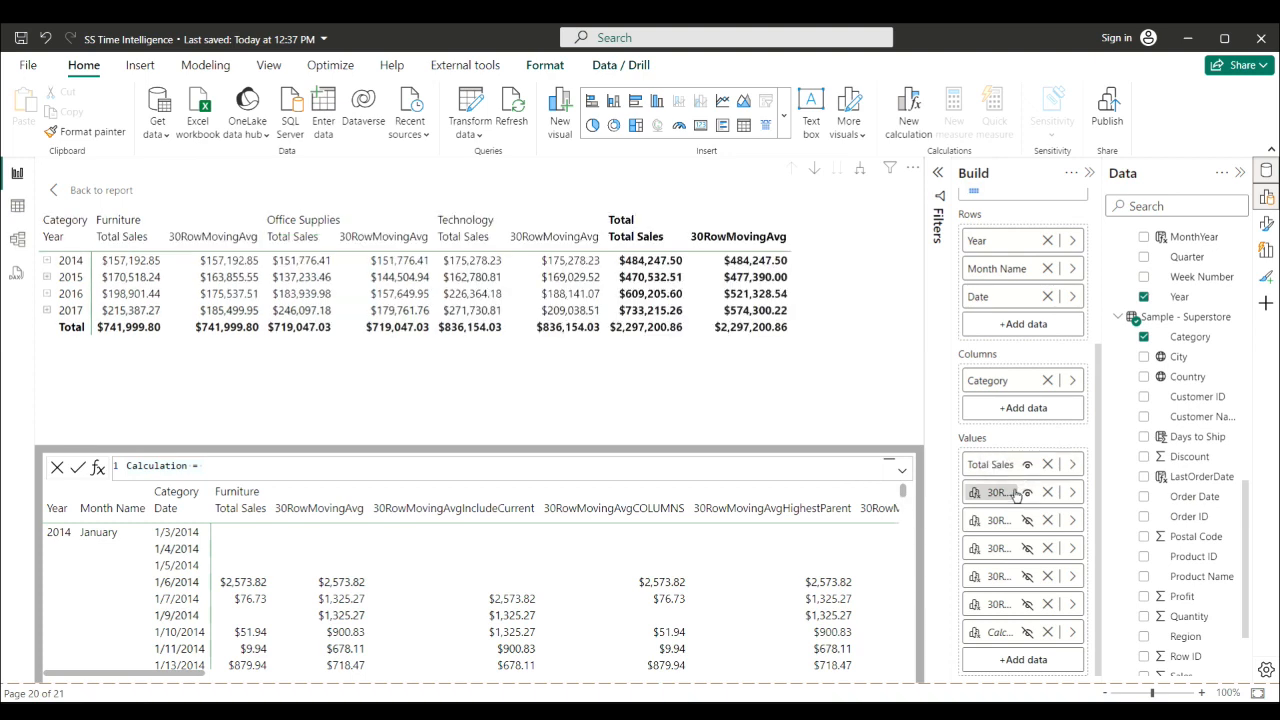
Open the 30RowMovingAvg calculation to review its formula, and return to the report page
{"action": "right_click", "coordinate": [1012, 493]}
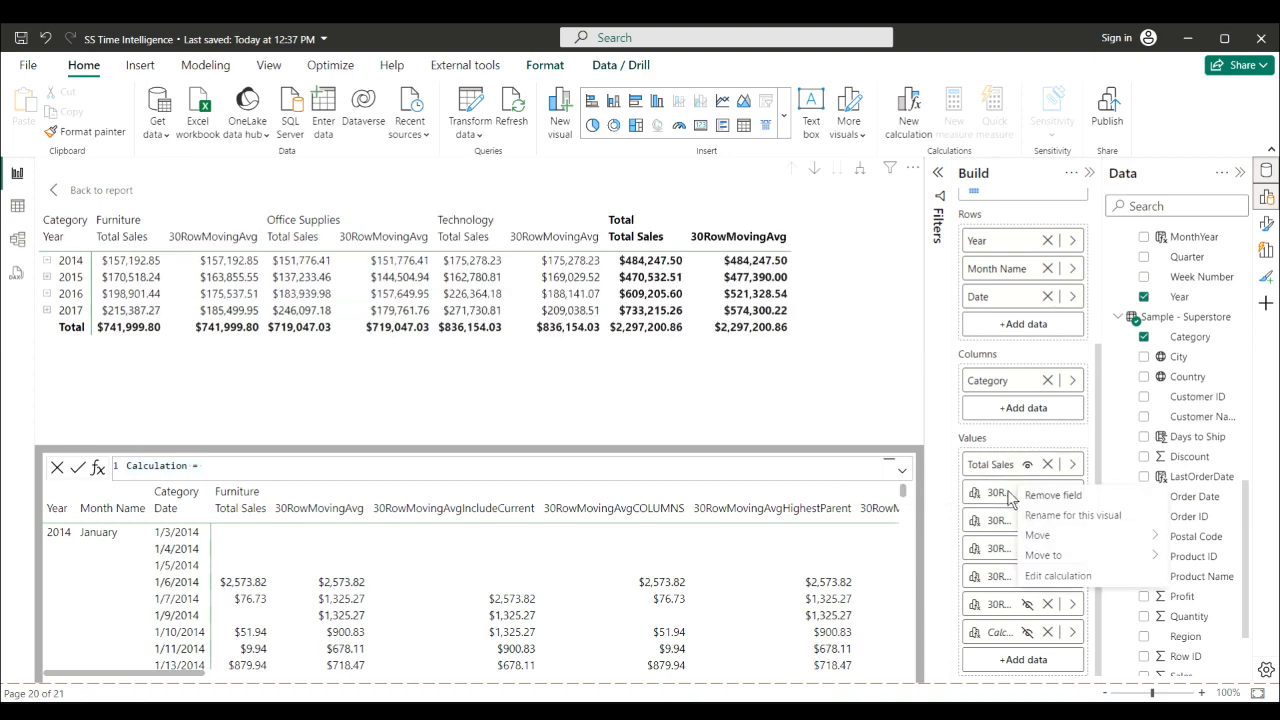
{"action": "left_click", "coordinate": [1053, 580]}
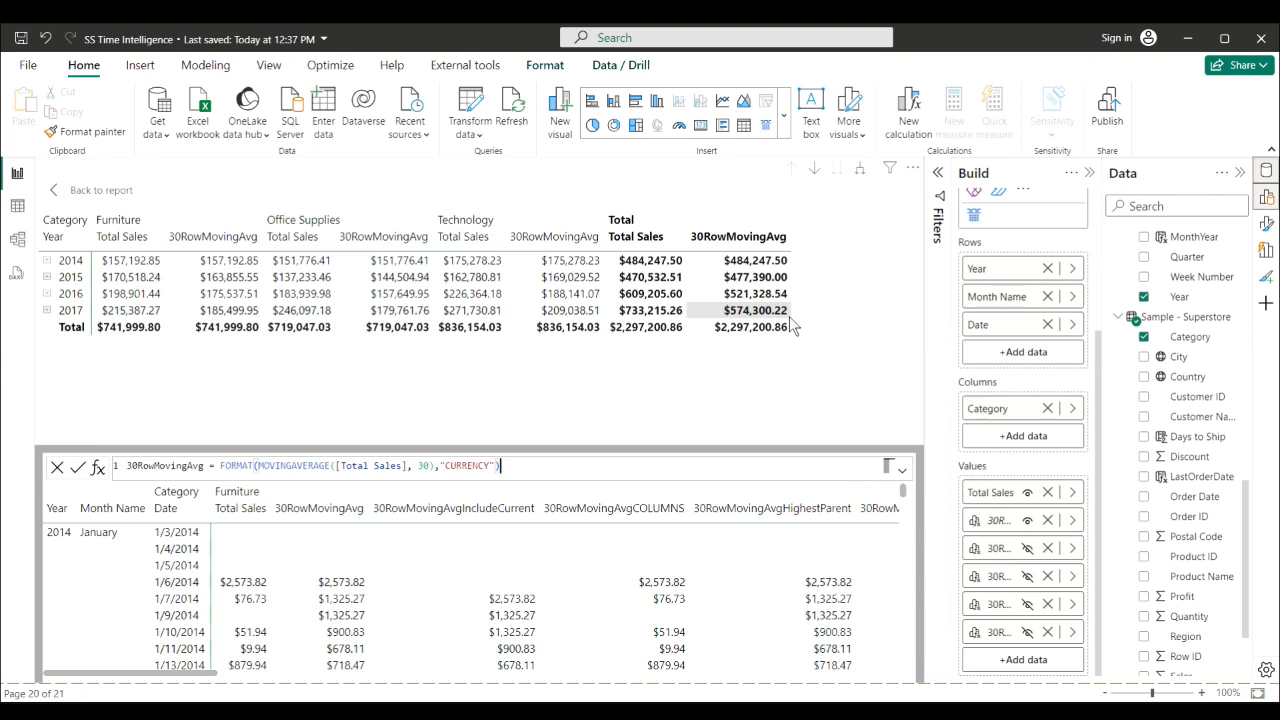
{"action": "left_click", "coordinate": [54, 193]}
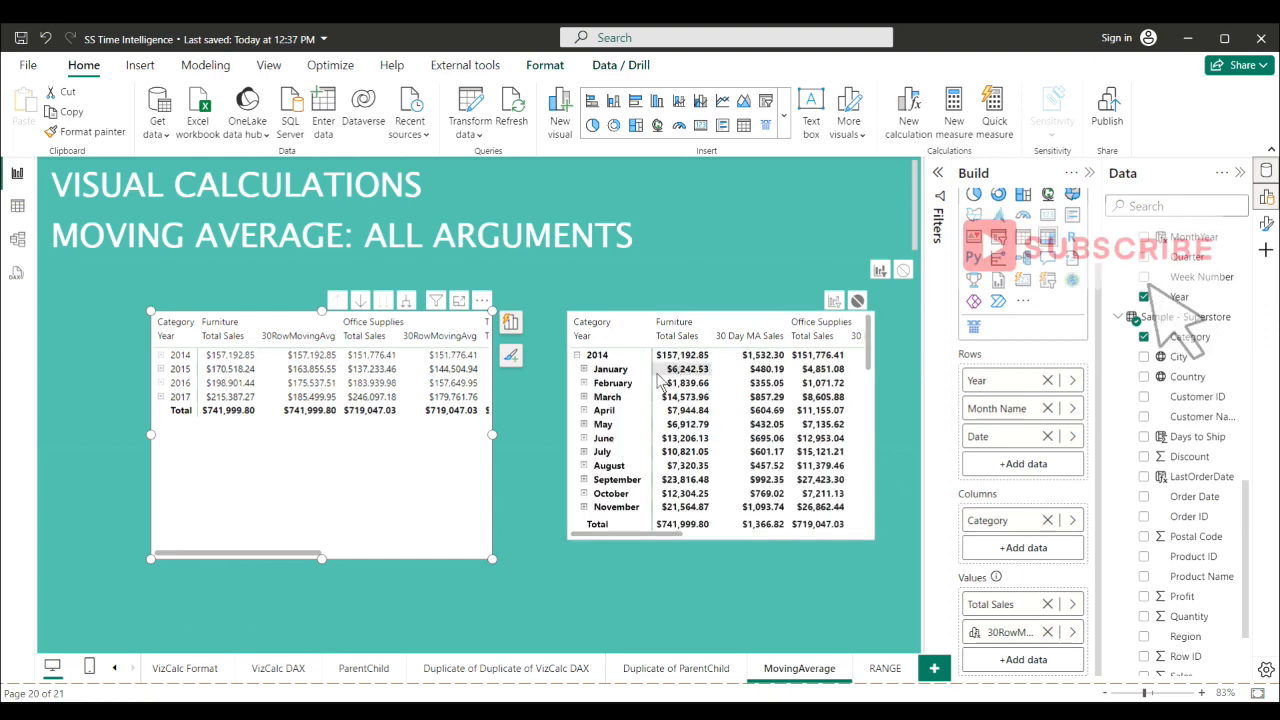
Expand January 2014 in the 30 Day MA Sales matrix and examine its daily moving average values
{"action": "left_click", "coordinate": [584, 369]}
{"action": "scroll", "coordinate": [743, 414], "scroll_direction": "down", "scroll_amount": 3}
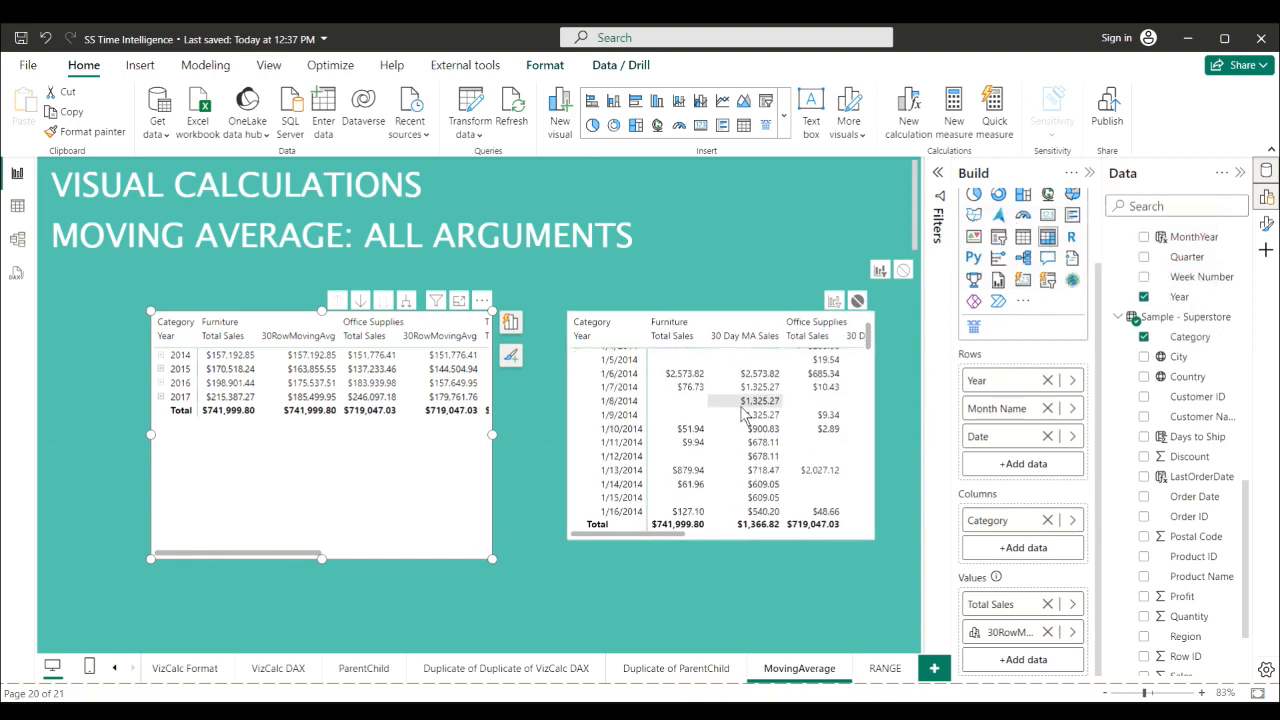
{"action": "scroll", "coordinate": [743, 414], "scroll_direction": "down", "scroll_amount": 5}
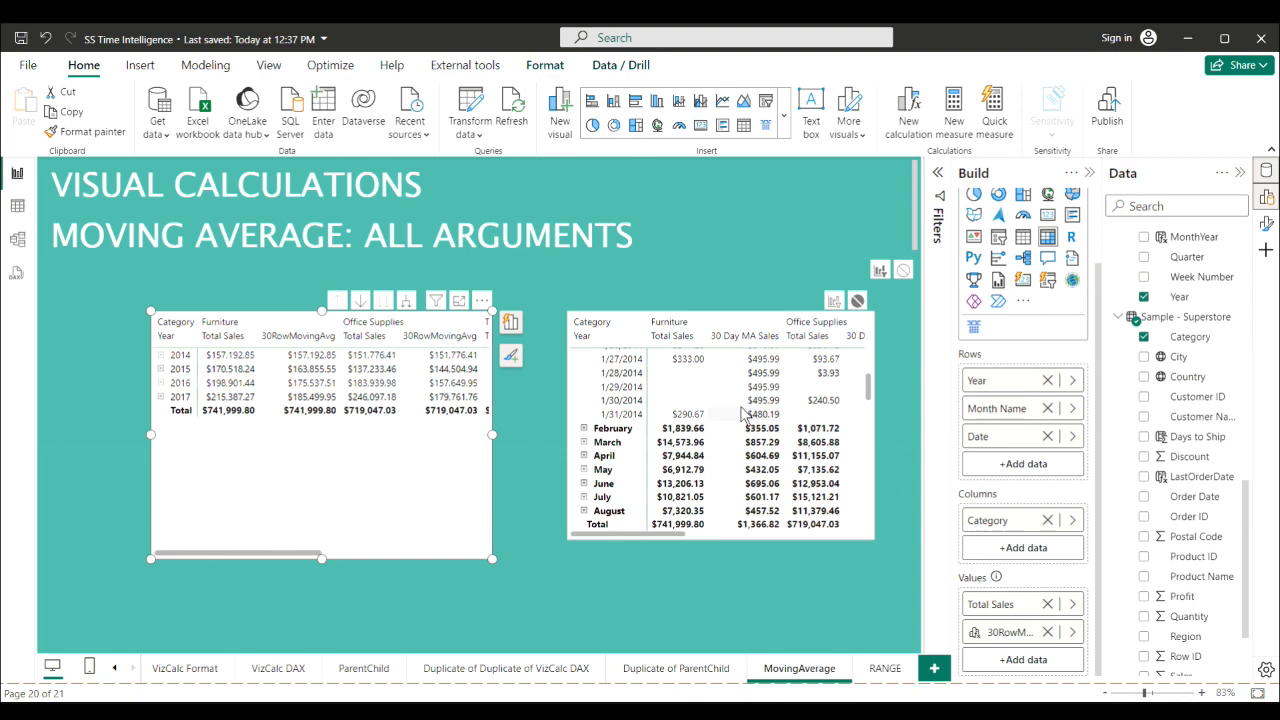
{"action": "scroll", "coordinate": [743, 414], "scroll_direction": "up", "scroll_amount": 5}
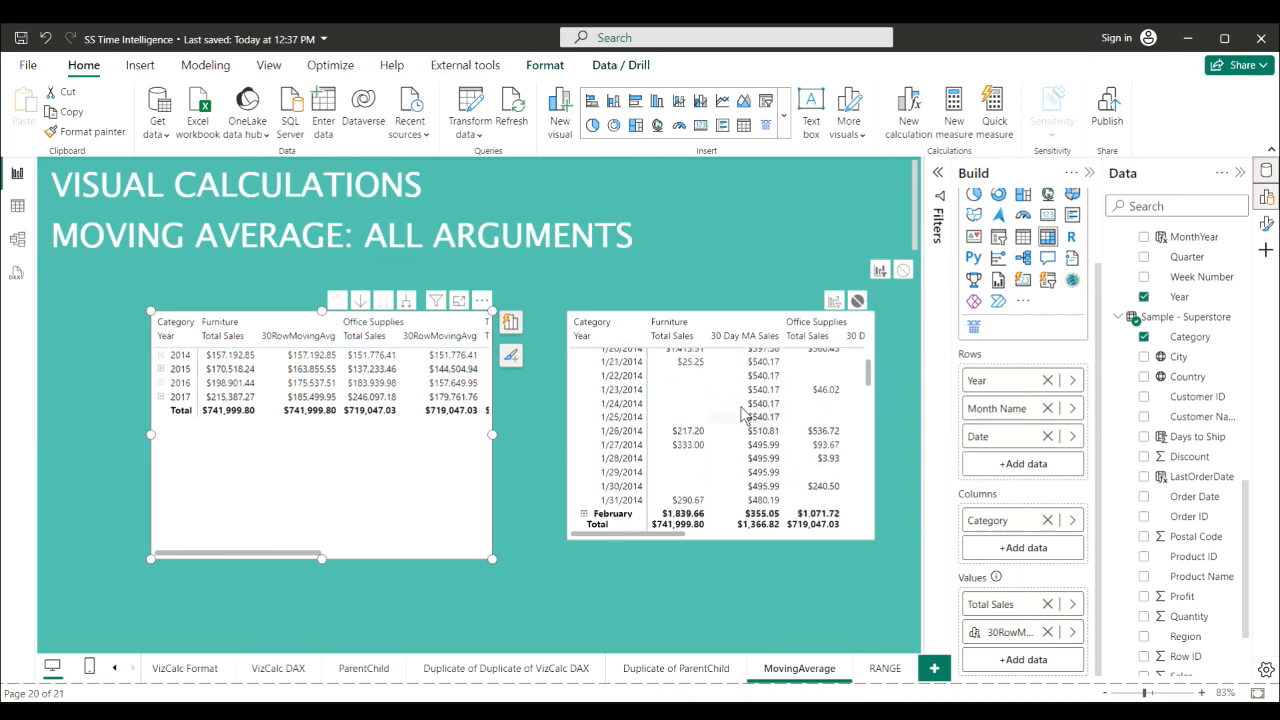
{"action": "scroll", "coordinate": [743, 414], "scroll_direction": "up", "scroll_amount": 2}
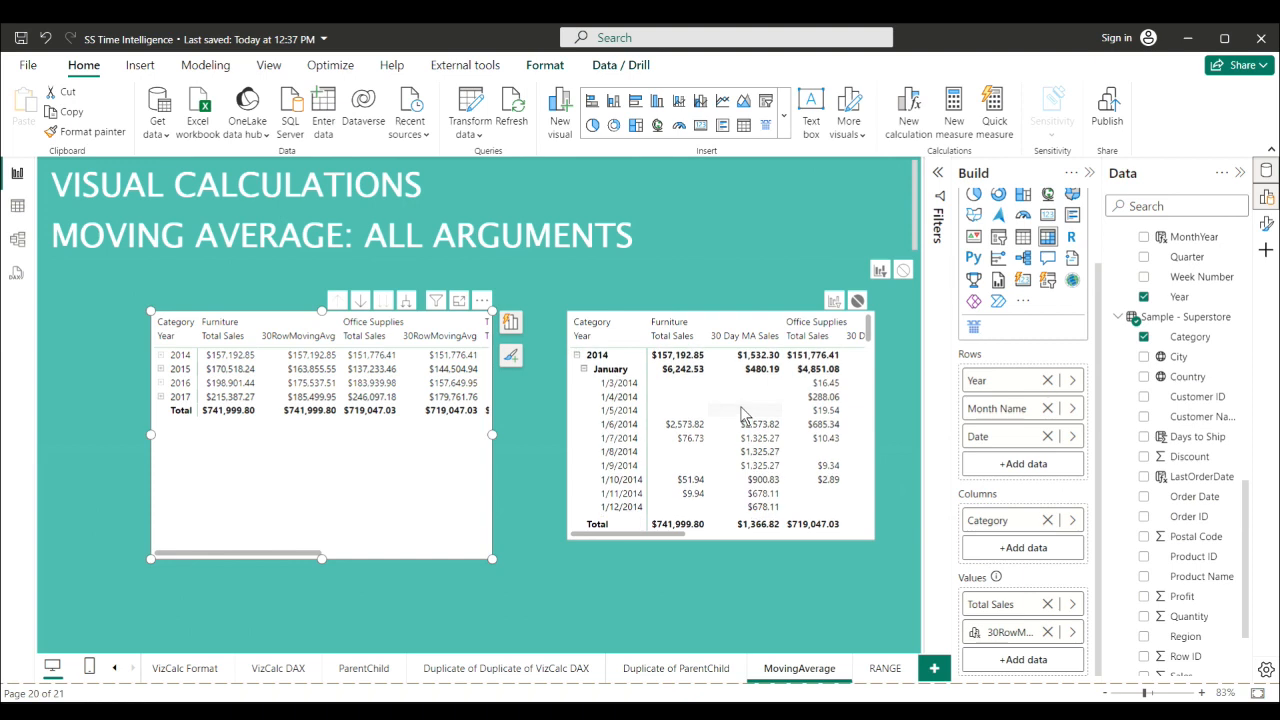
{"action": "scroll", "coordinate": [740, 406], "scroll_direction": "down", "scroll_amount": 7}
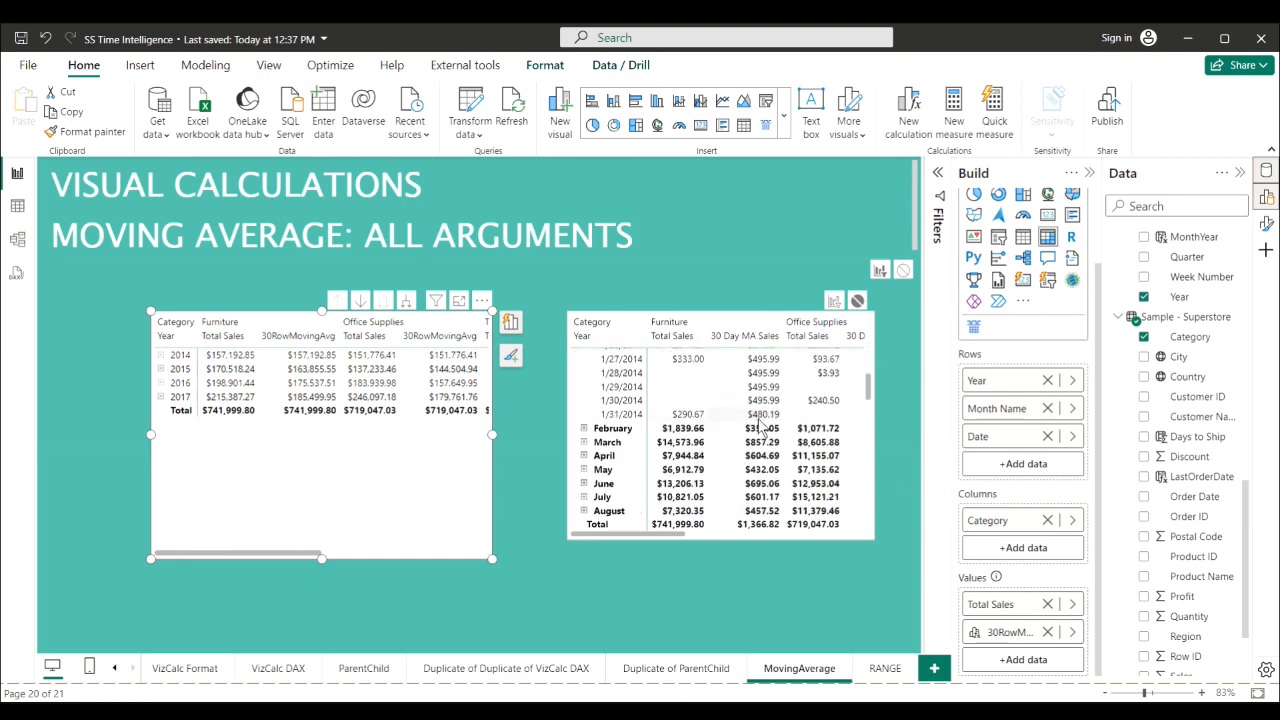
{"action": "scroll", "coordinate": [760, 428], "scroll_direction": "up", "scroll_amount": 3}
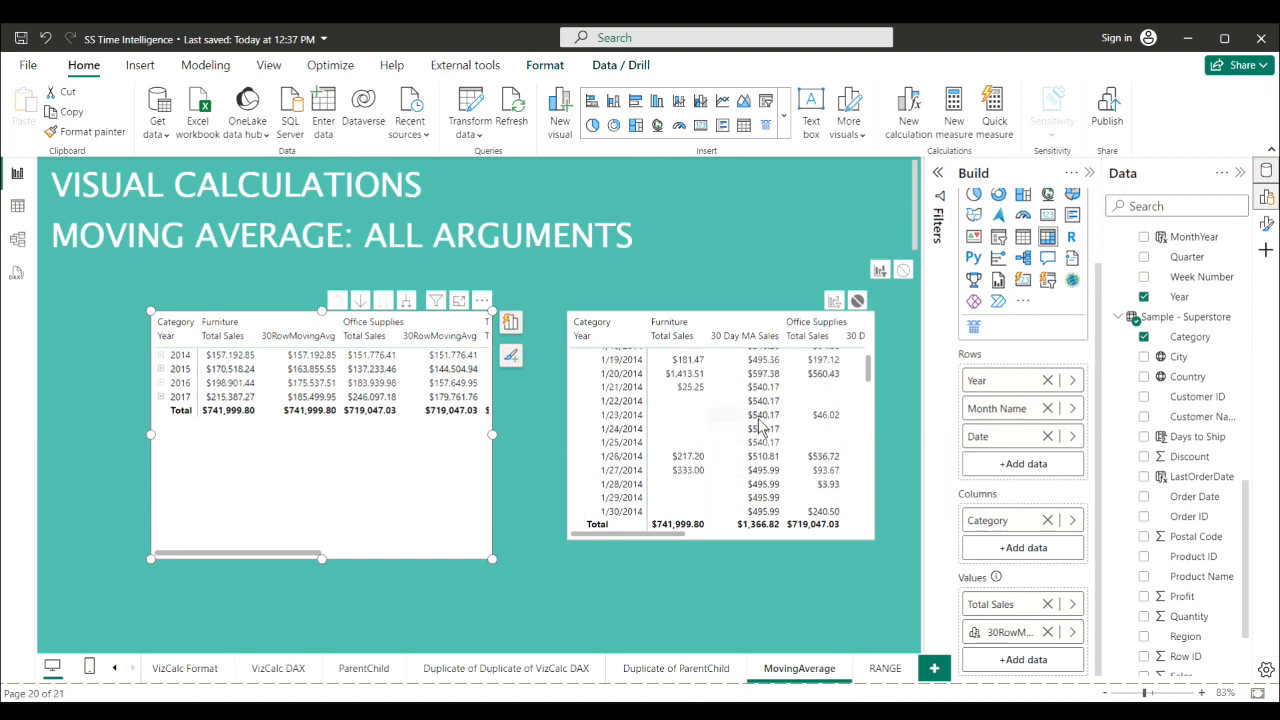
Expand 2014 and January in the 30RowMovingAvg matrix and compare its daily values with the other matrix
{"action": "left_click", "coordinate": [161, 356]}
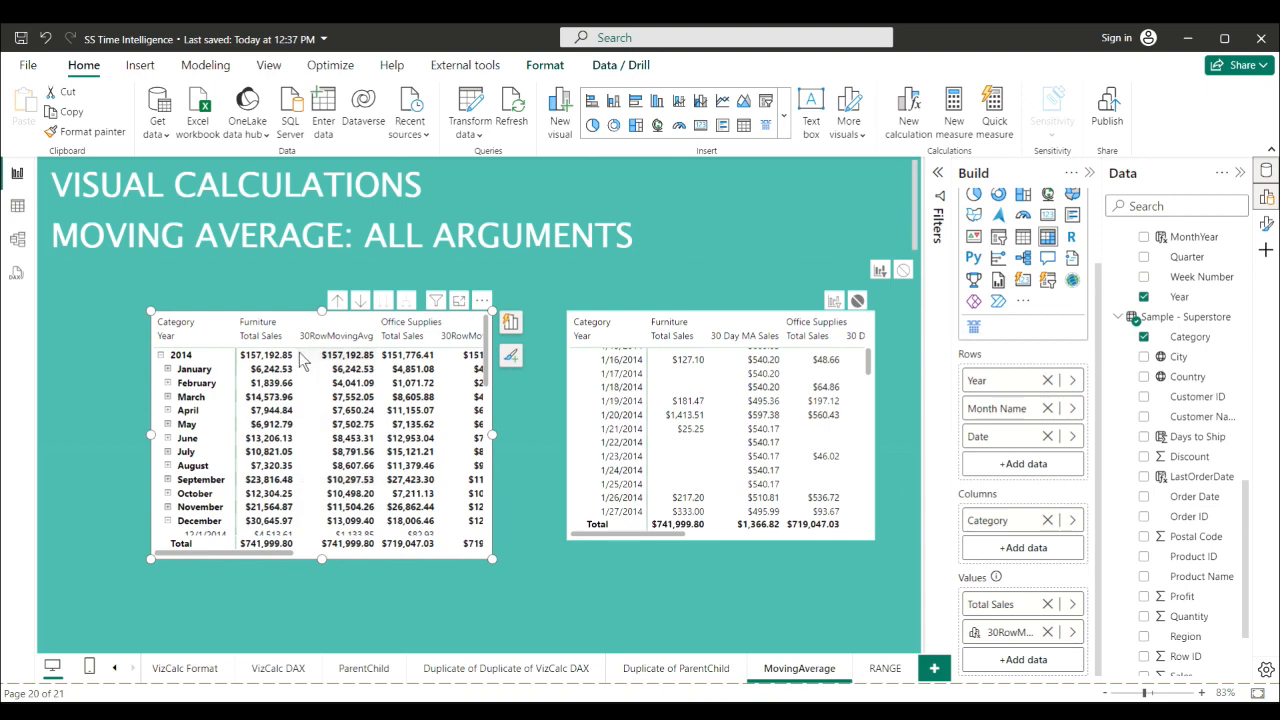
{"action": "left_click", "coordinate": [167, 370]}
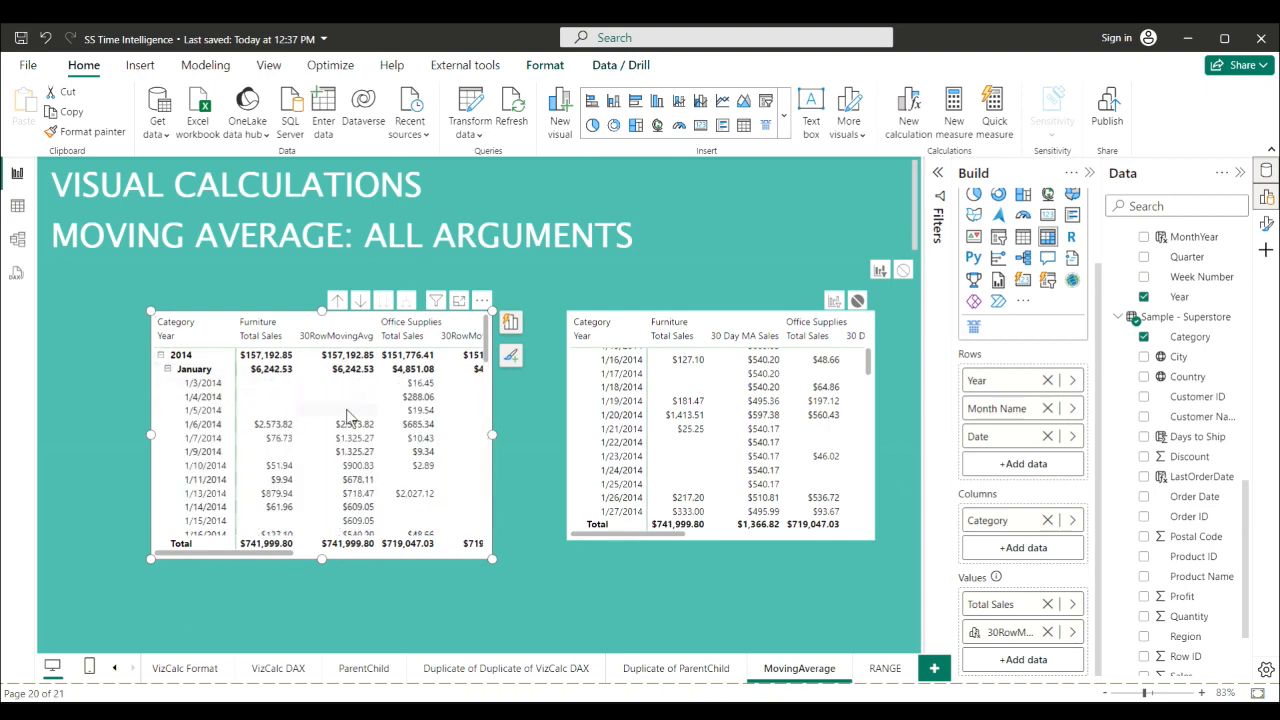
{"action": "scroll", "coordinate": [344, 401], "scroll_direction": "down", "scroll_amount": 1}
{"action": "scroll", "coordinate": [344, 401], "scroll_direction": "down", "scroll_amount": 5}
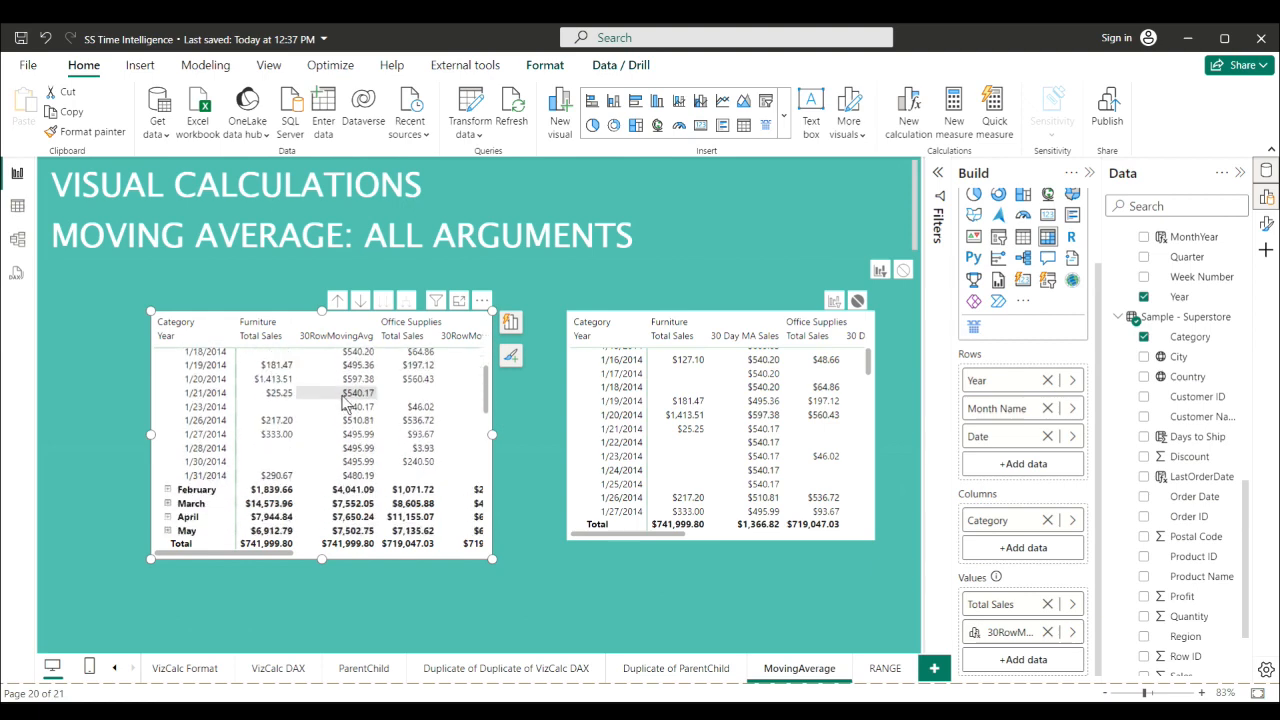
{"action": "scroll", "coordinate": [344, 401], "scroll_direction": "up", "scroll_amount": 5}
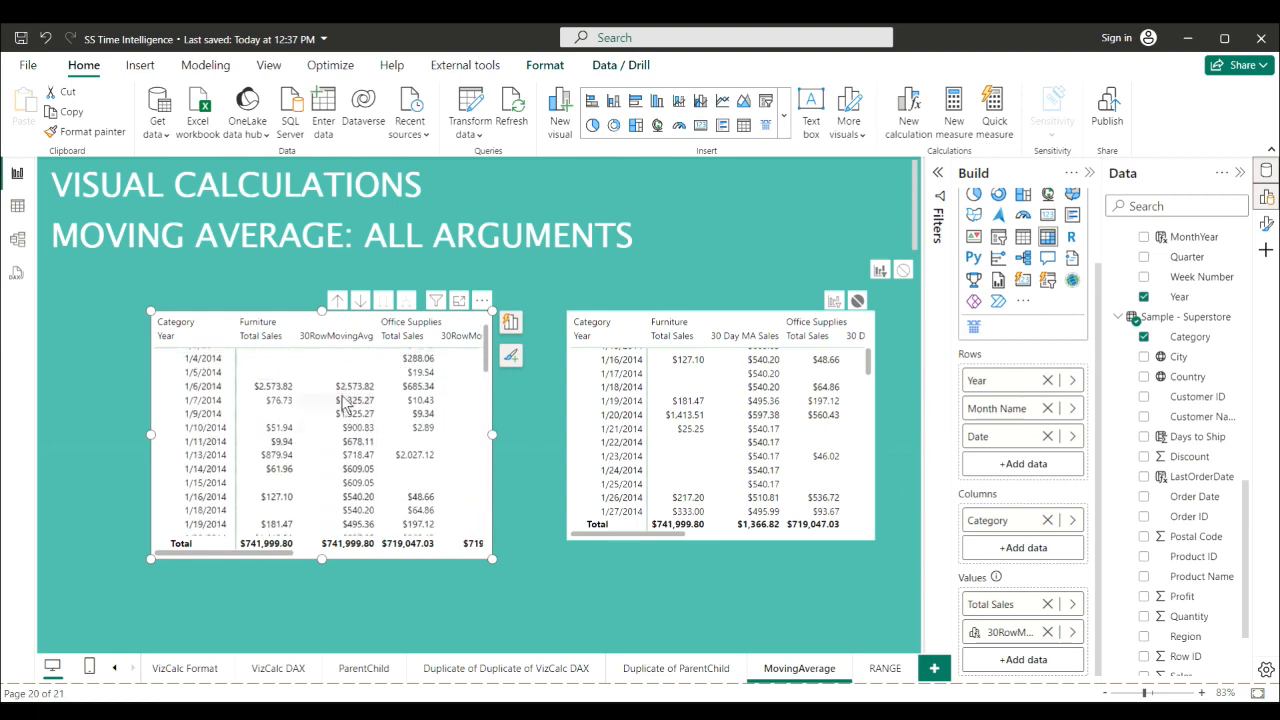
{"action": "scroll", "coordinate": [344, 401], "scroll_direction": "down", "scroll_amount": 3}
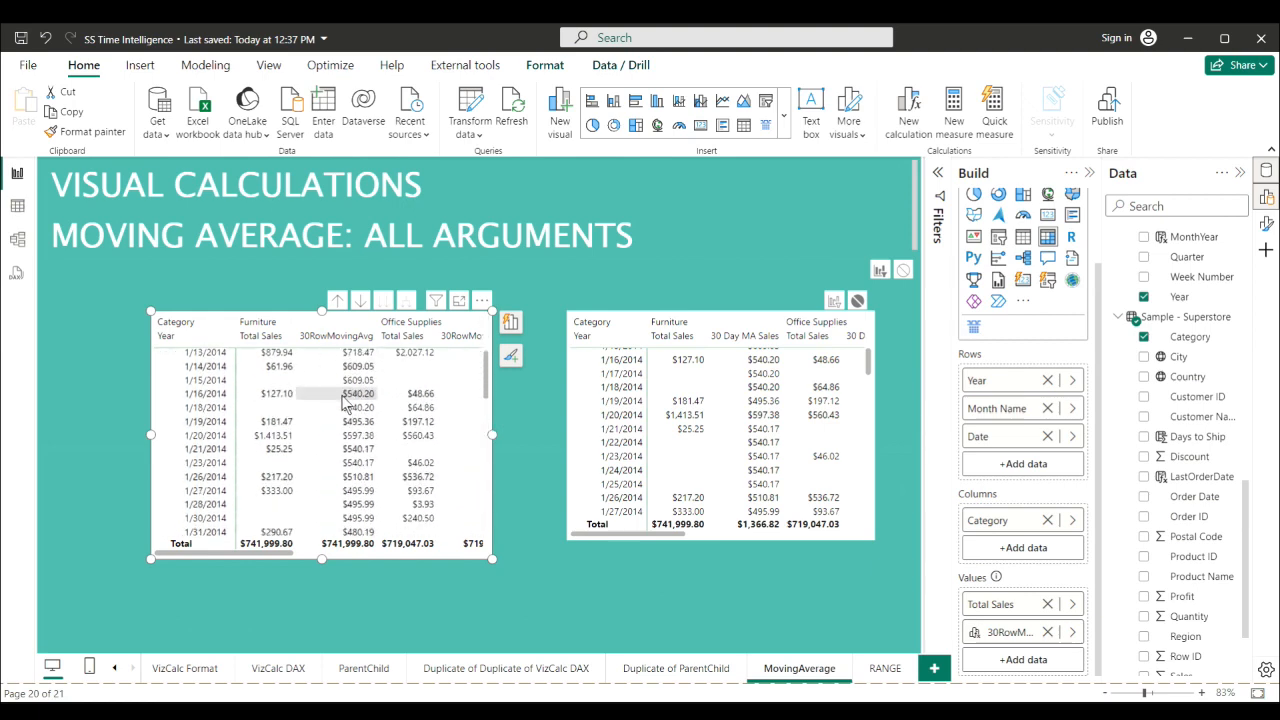
Review the DAX formula of the 30 Day MA Sales measure in the Measures Table and close it unchanged
{"action": "left_click", "coordinate": [697, 403]}
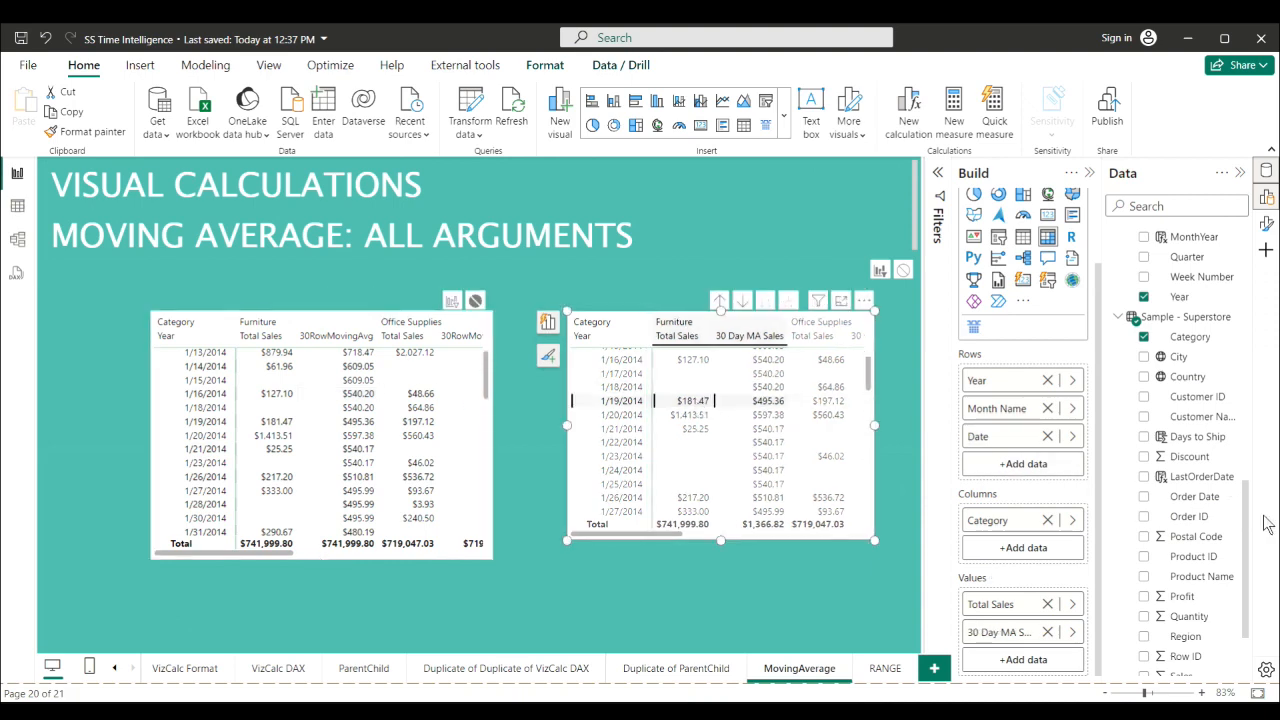
{"action": "scroll", "coordinate": [1247, 527], "scroll_direction": "up", "scroll_amount": 10}
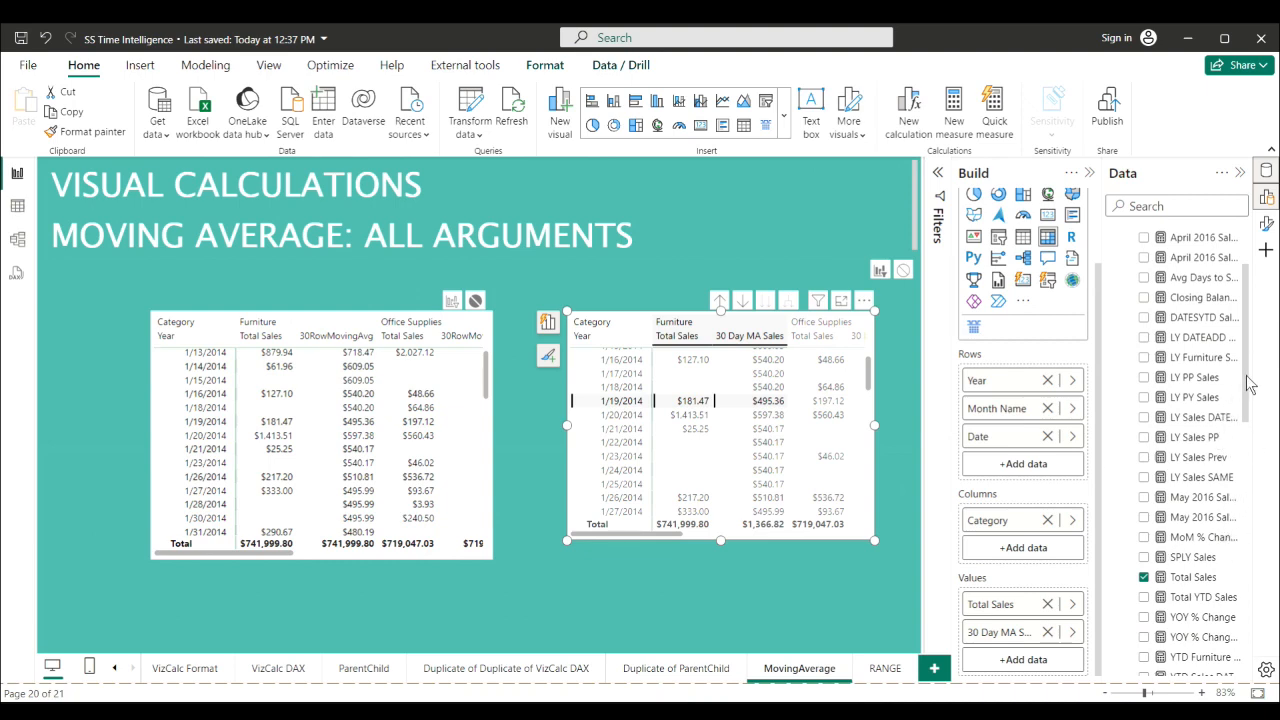
{"action": "scroll", "coordinate": [1250, 390], "scroll_direction": "up", "scroll_amount": 3}
{"action": "left_click", "coordinate": [1218, 299]}
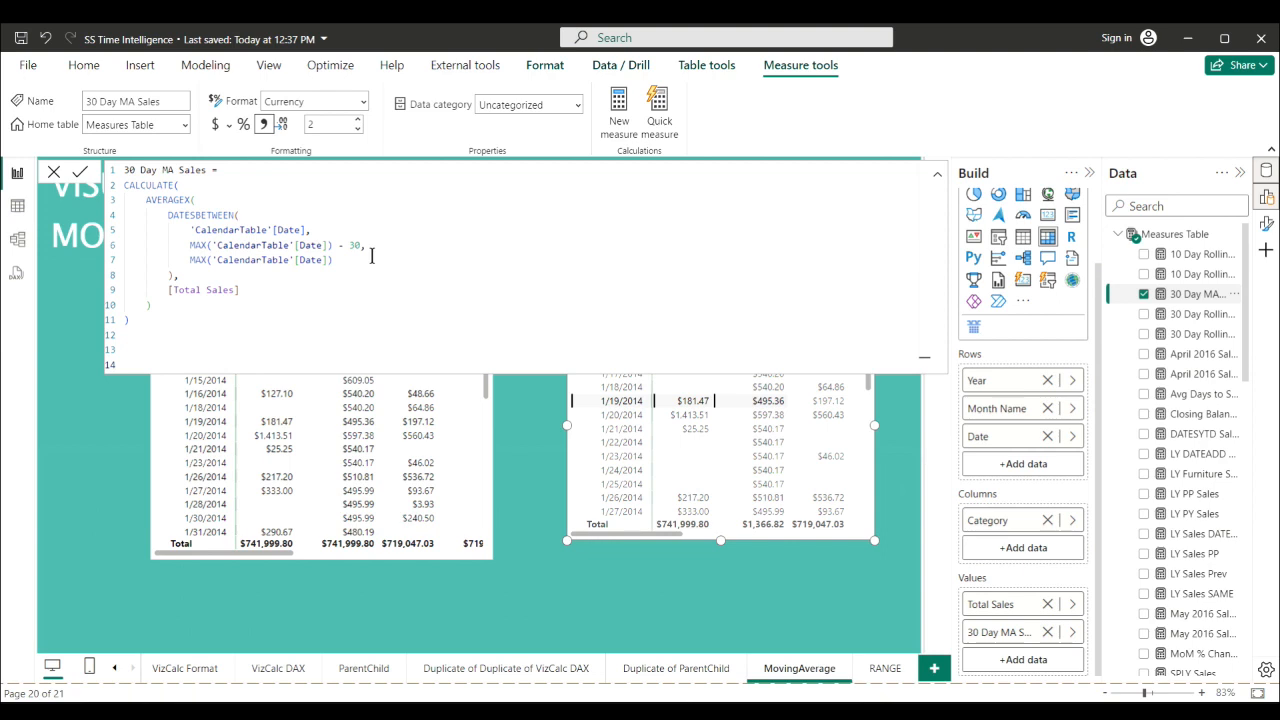
{"action": "left_click", "coordinate": [54, 172]}
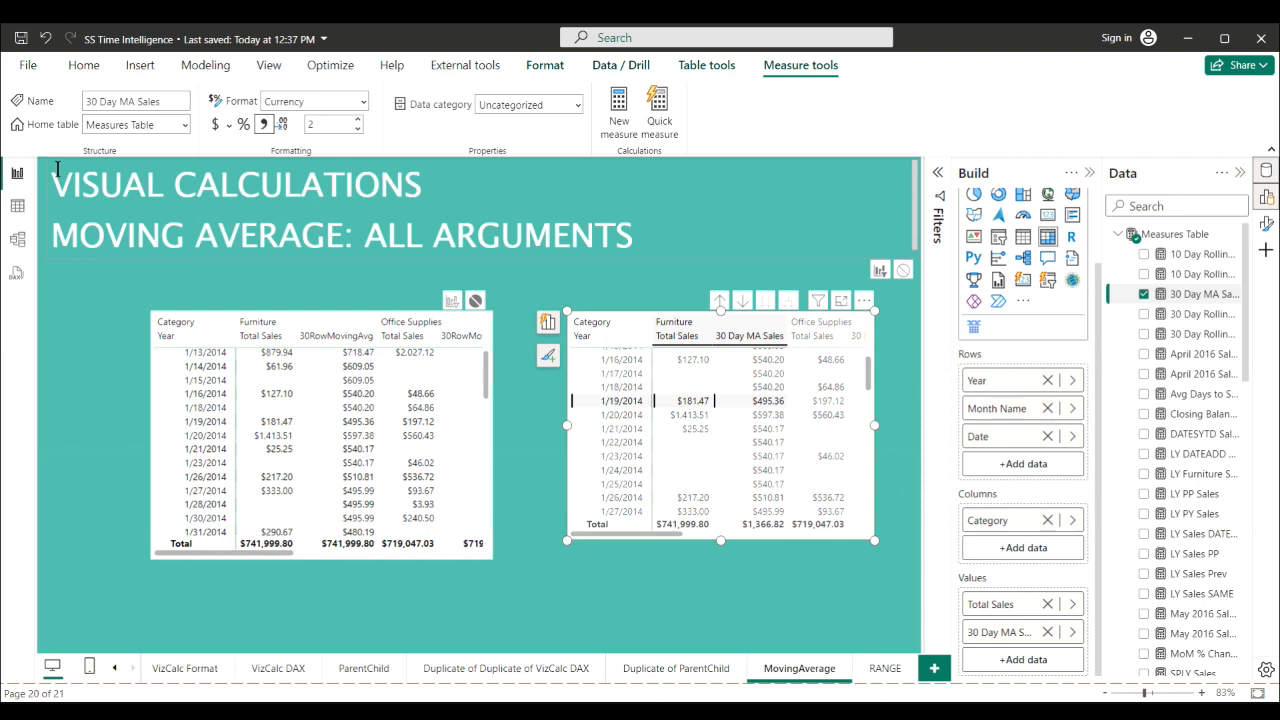
Remove the 30 Day MA Sales matrix and enlarge the 30RowMovingAvg matrix to show all category and total columns
{"action": "left_click", "coordinate": [864, 301]}
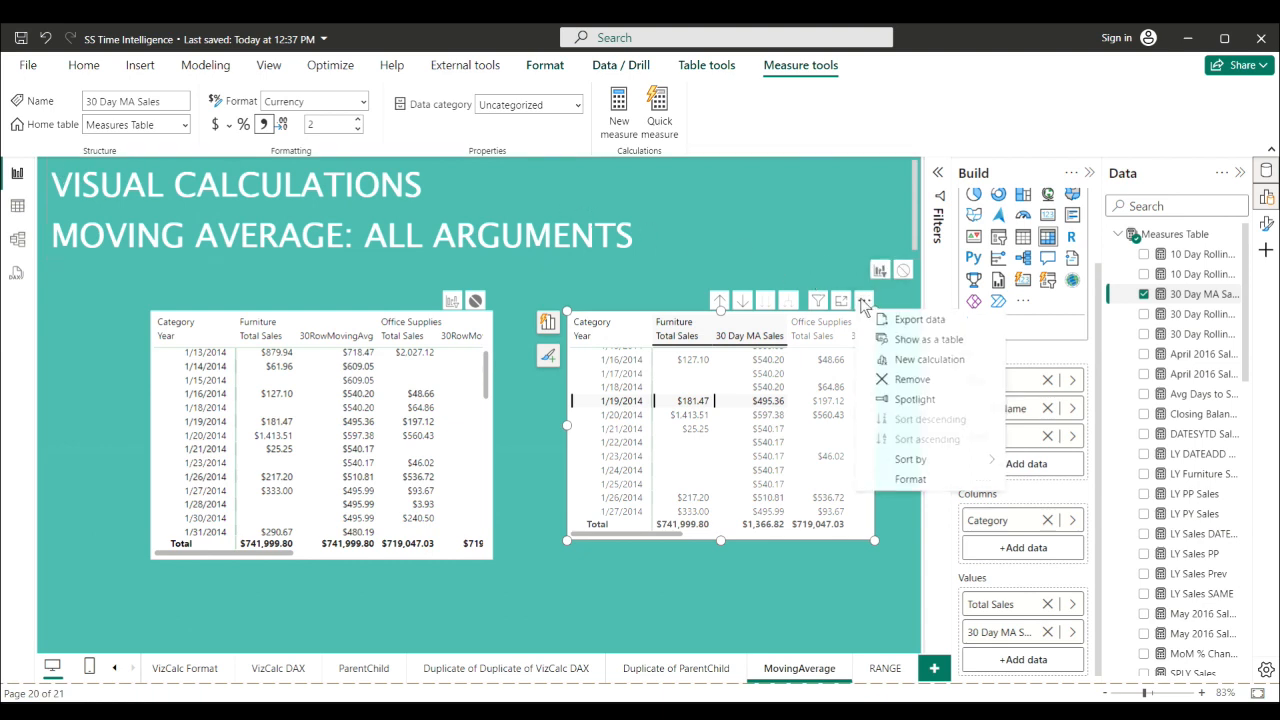
{"action": "left_click", "coordinate": [913, 381]}
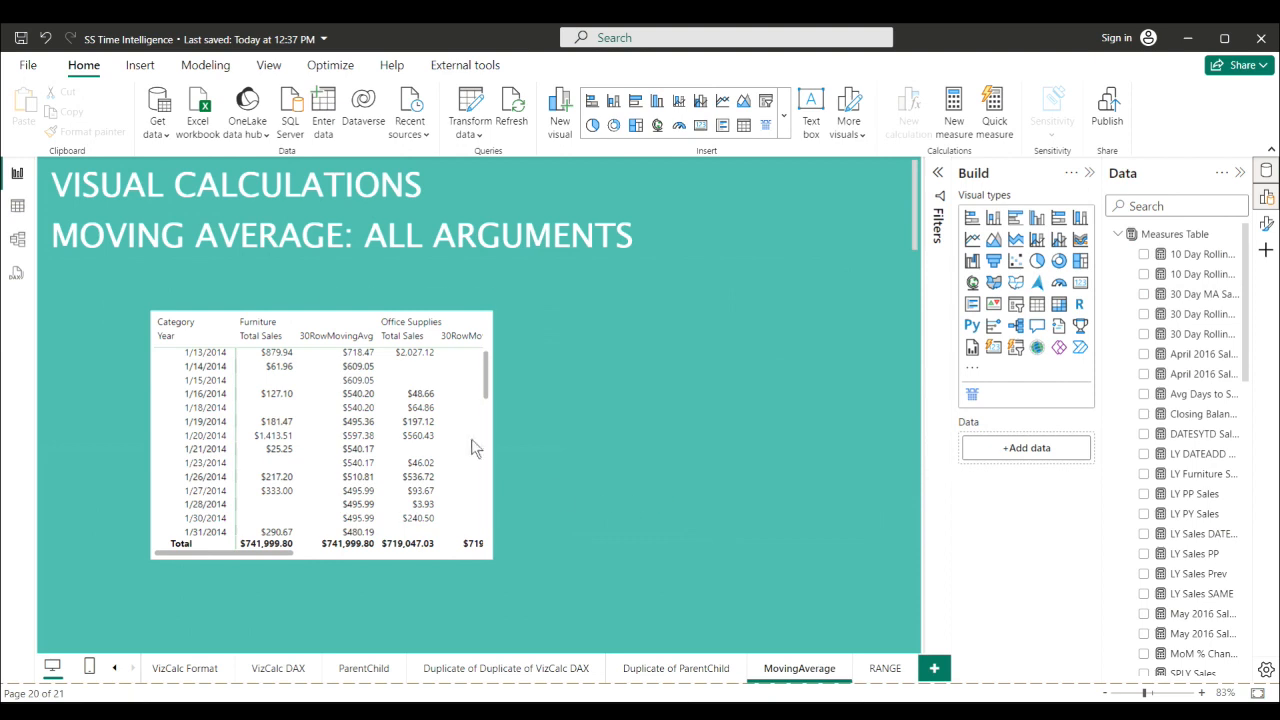
{"action": "left_click", "coordinate": [460, 474]}
{"action": "left_click_drag", "start_coordinate": [503, 560], "coordinate": [830, 585]}
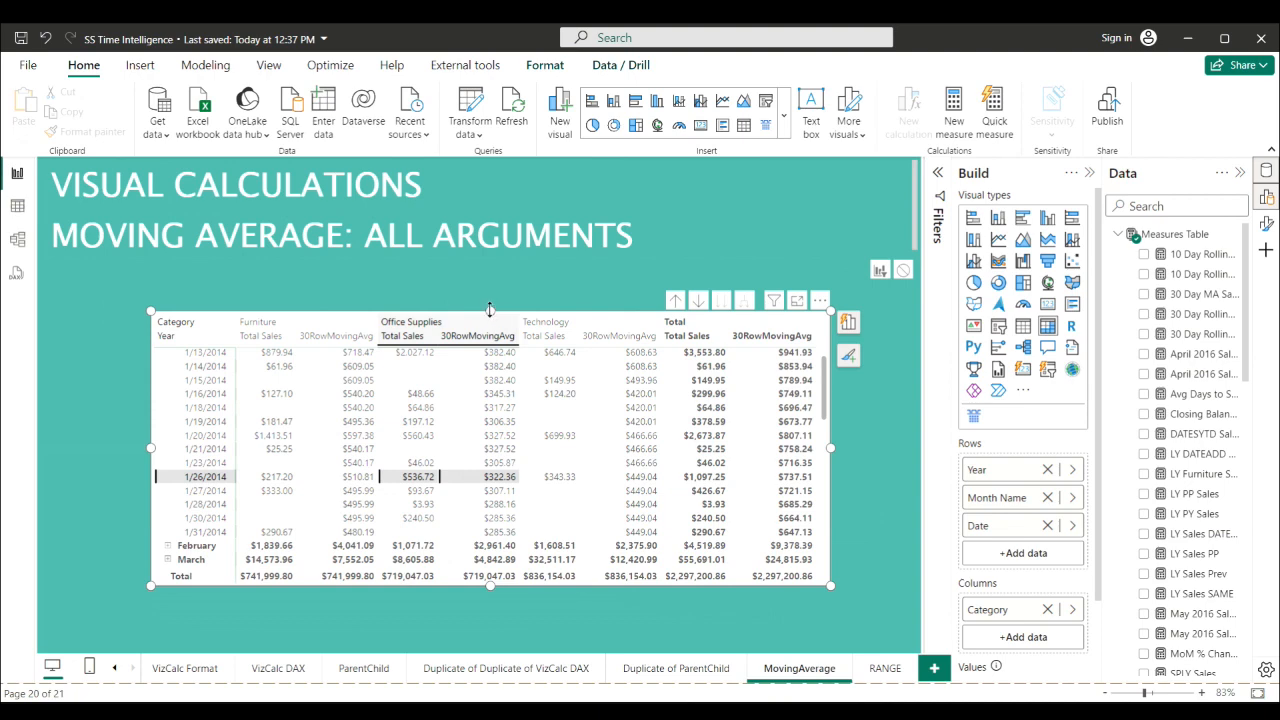
{"action": "left_click_drag", "start_coordinate": [488, 309], "coordinate": [490, 258]}
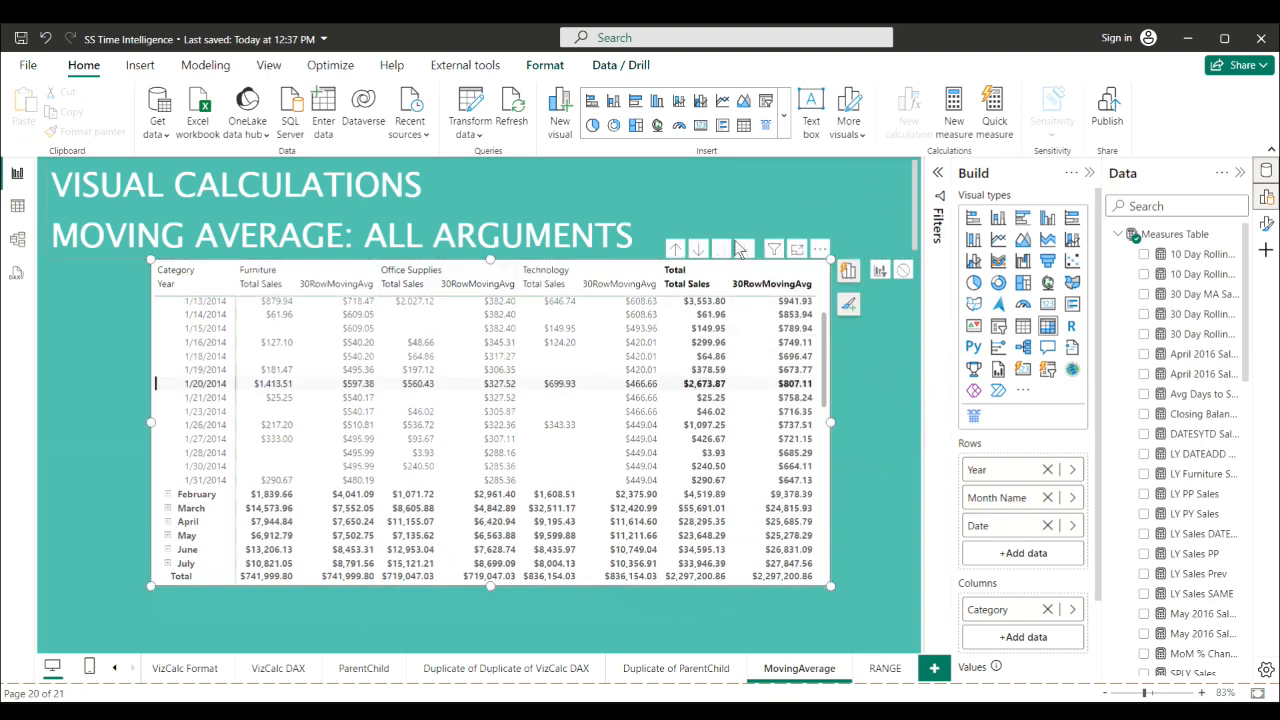
Reopen the matrix's visual calculation editor, hide 30RowMovingAvg and show 30RowMovingAvgIncludeCurrent, starting from the January 2014 rows
{"action": "left_click", "coordinate": [655, 315]}
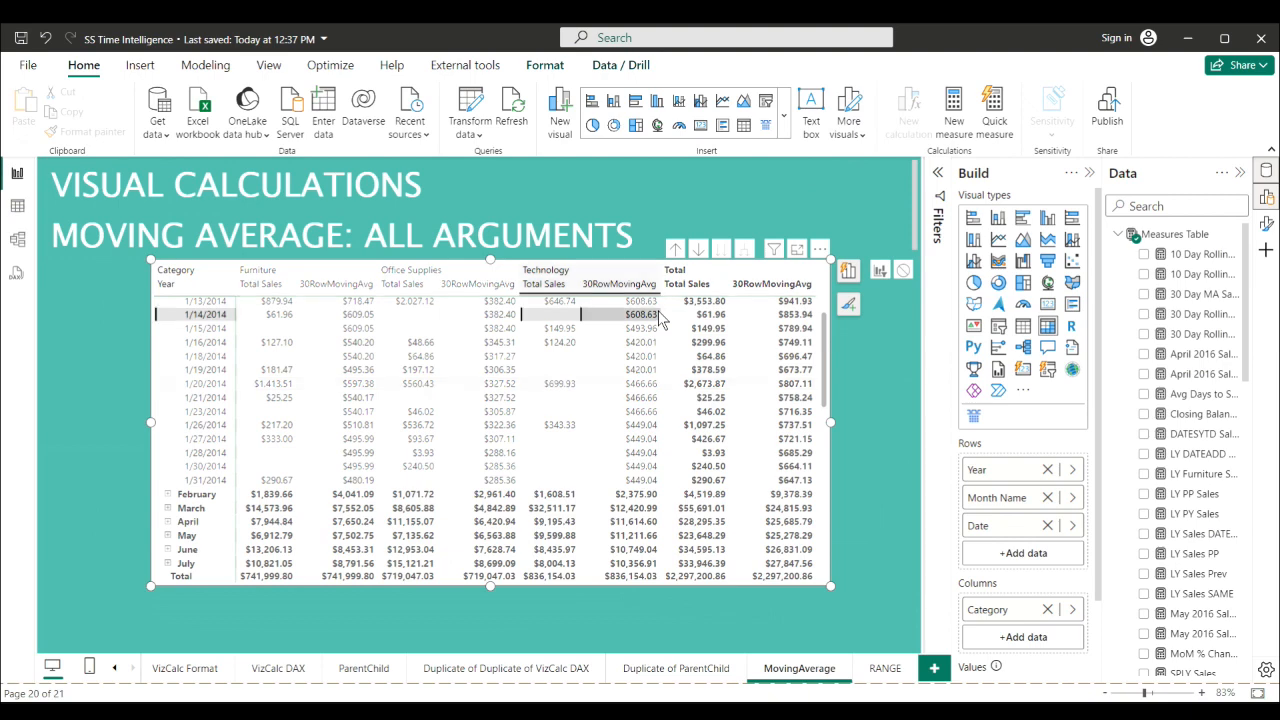
{"action": "left_click", "coordinate": [336, 284]}
{"action": "left_click", "coordinate": [657, 197]}
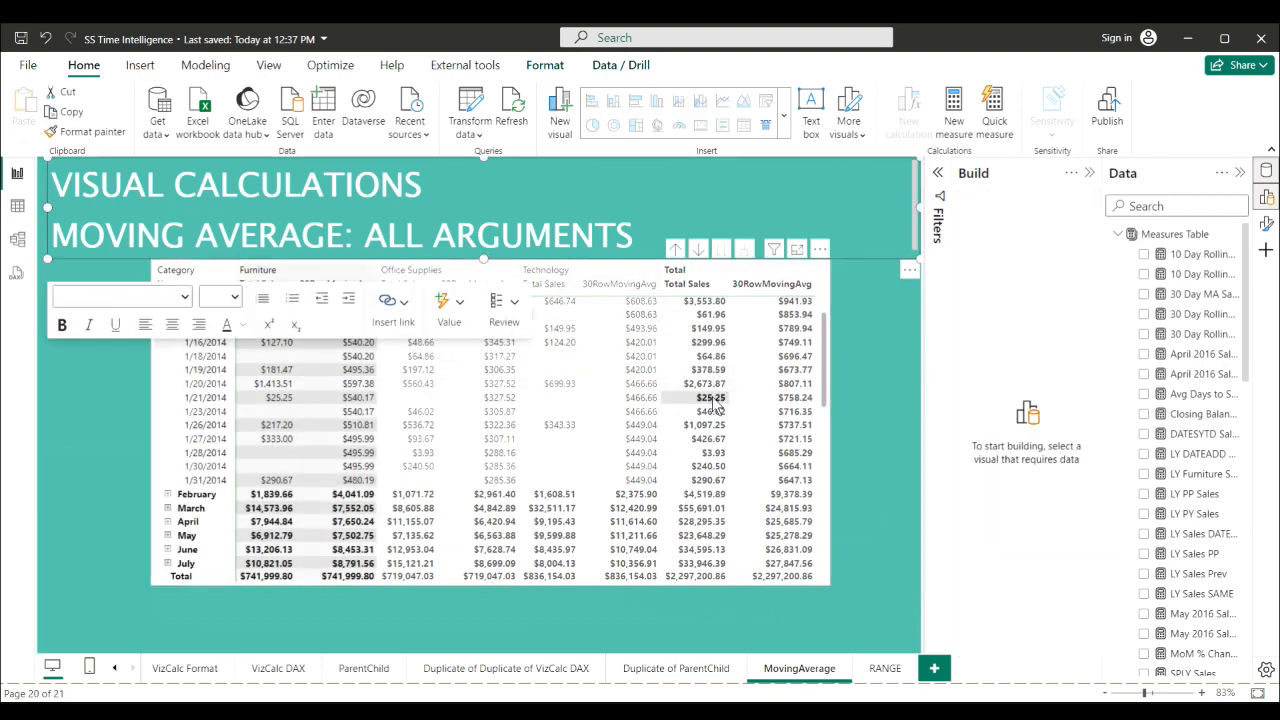
{"action": "left_click", "coordinate": [718, 400]}
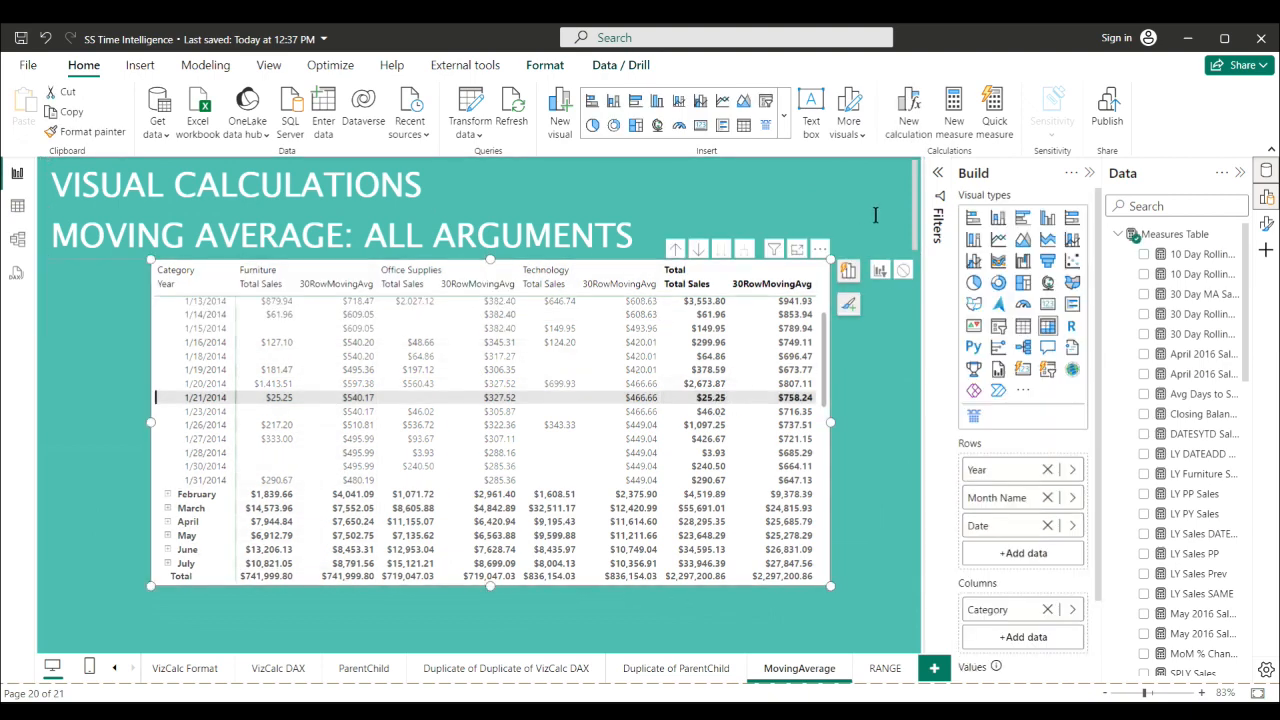
{"action": "left_click", "coordinate": [908, 110]}
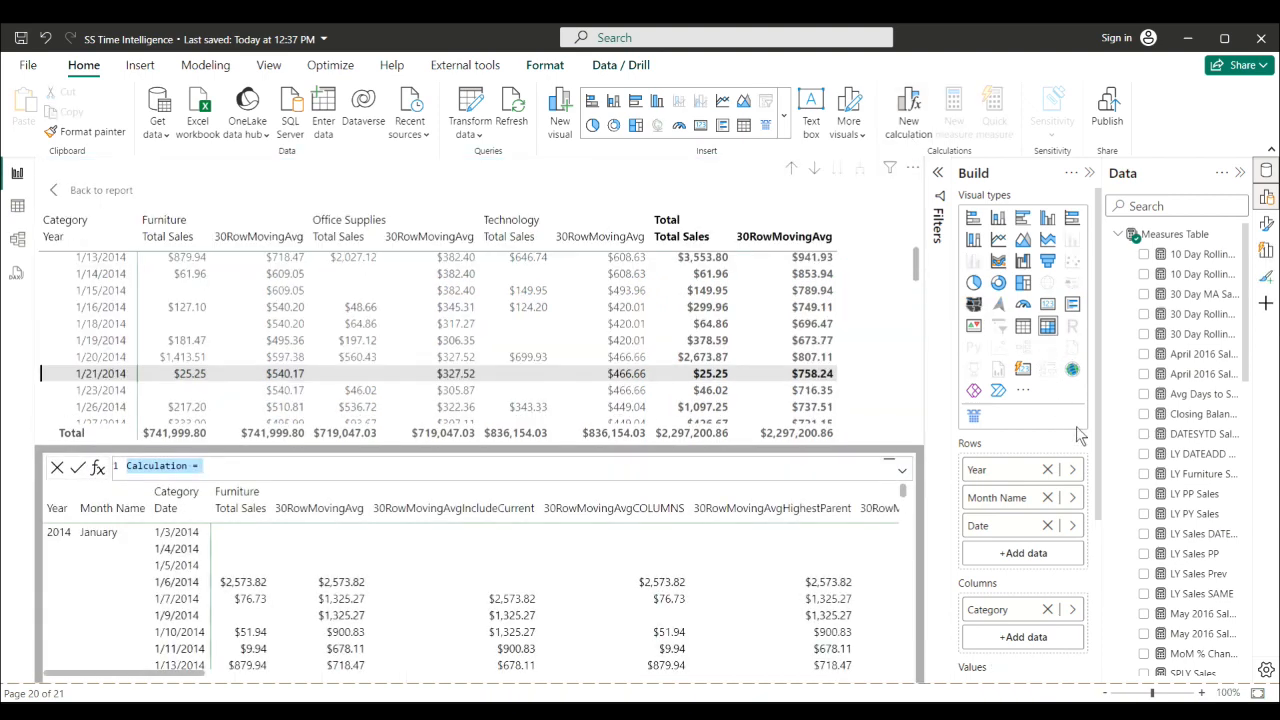
{"action": "scroll", "coordinate": [1093, 397], "scroll_direction": "down", "scroll_amount": 3}
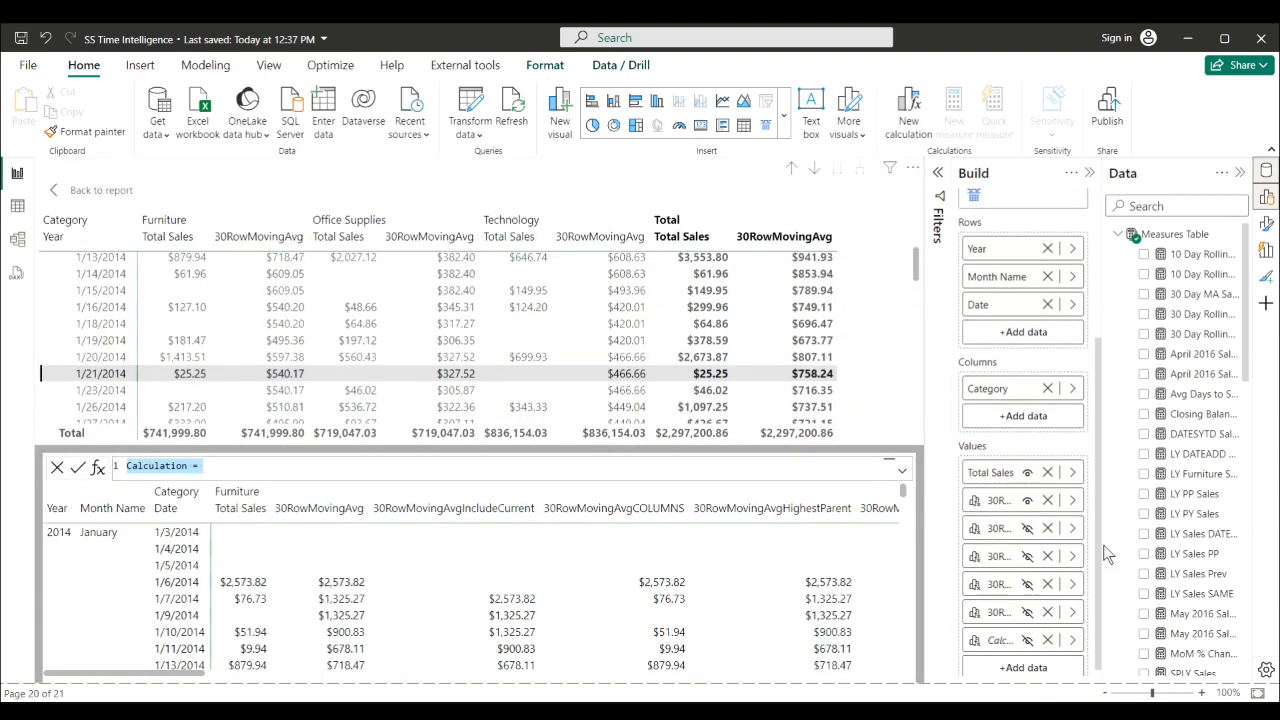
{"action": "left_click", "coordinate": [1027, 500]}
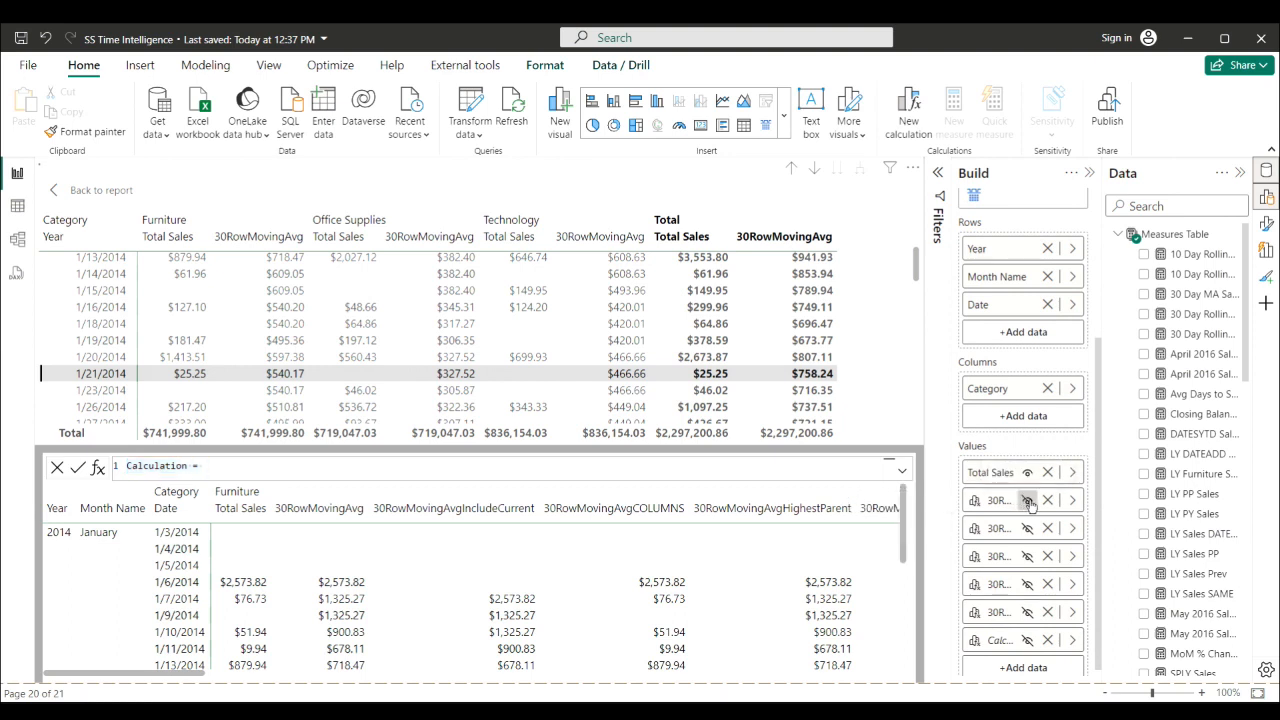
{"action": "left_click", "coordinate": [1028, 530]}
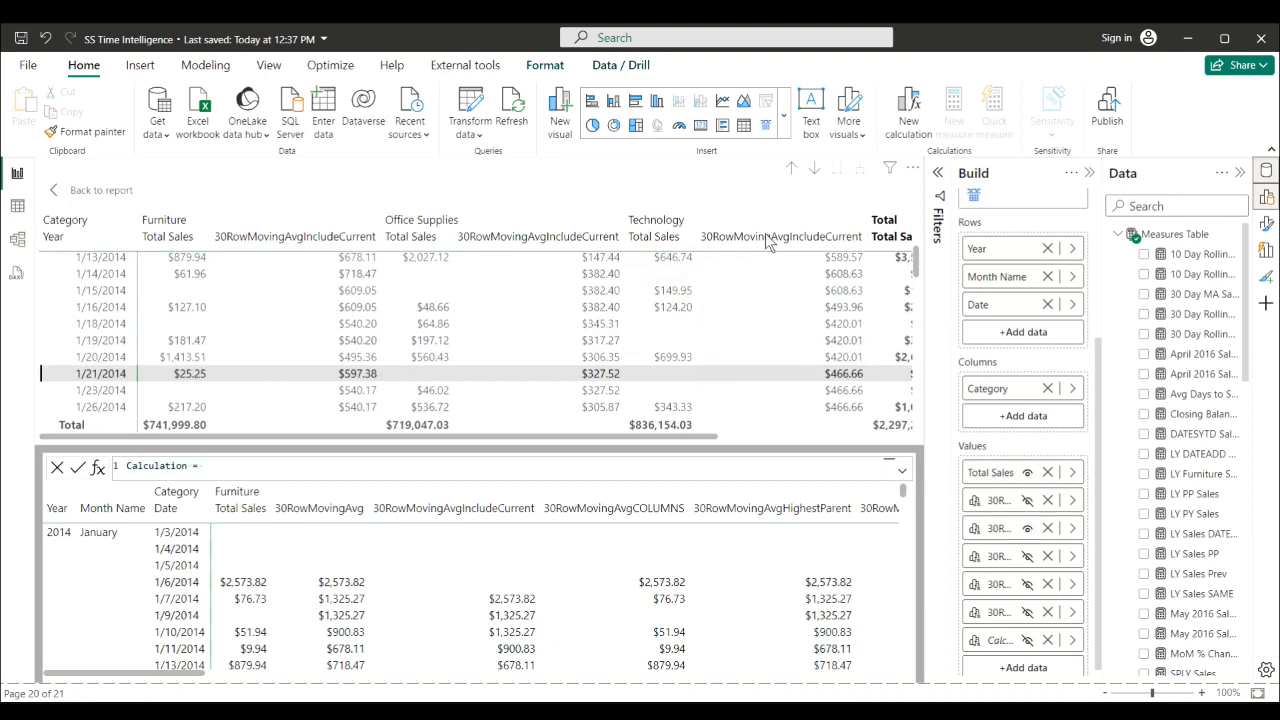
{"action": "left_click_drag", "start_coordinate": [918, 268], "coordinate": [922, 218]}
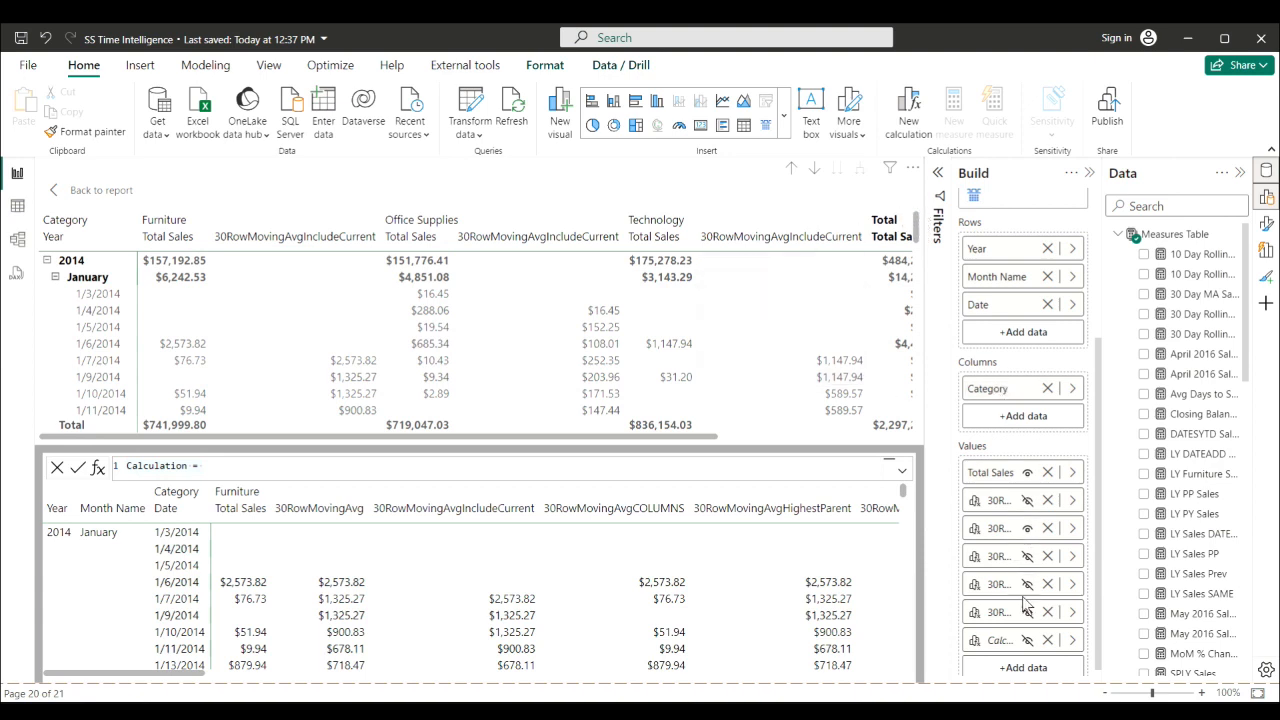
Open the 30RowMovingAvgIncludeCurrent formula and compare the Office Supplies sales of 1/3/2014 with the moving average on 1/4/2014
{"action": "right_click", "coordinate": [1008, 530]}
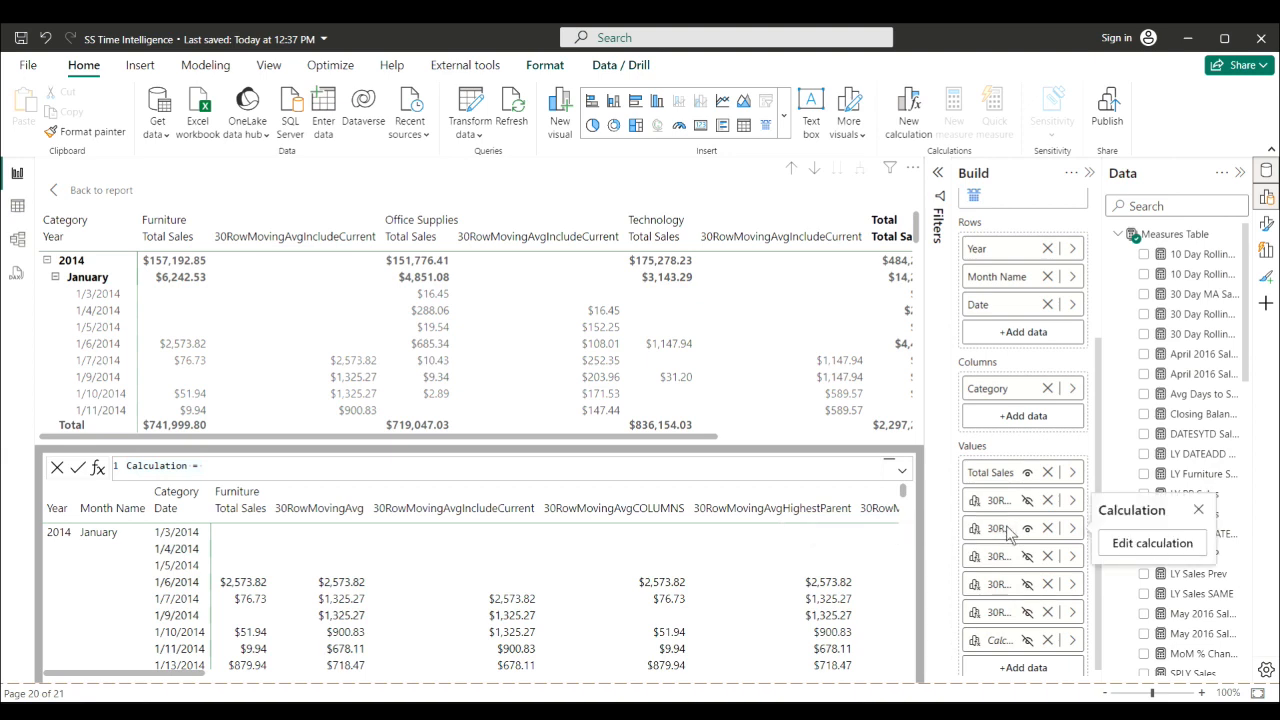
{"action": "left_click", "coordinate": [1128, 546]}
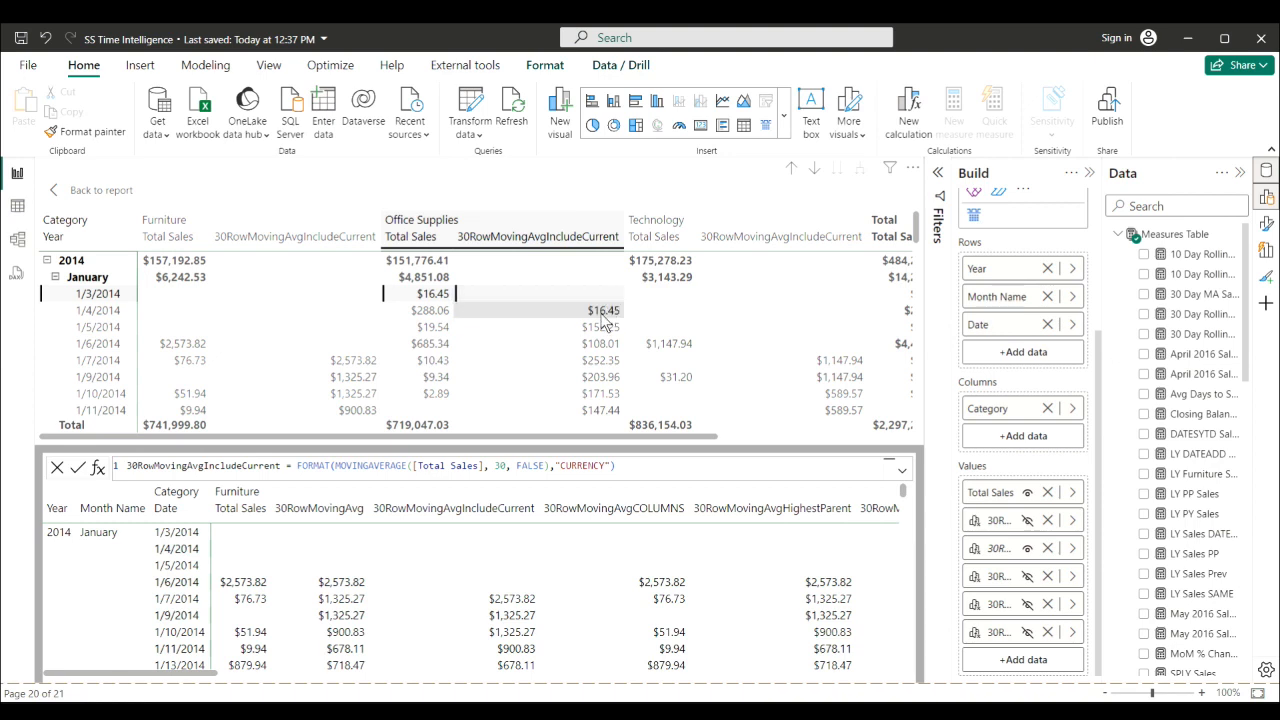
{"action": "left_click", "coordinate": [603, 313]}
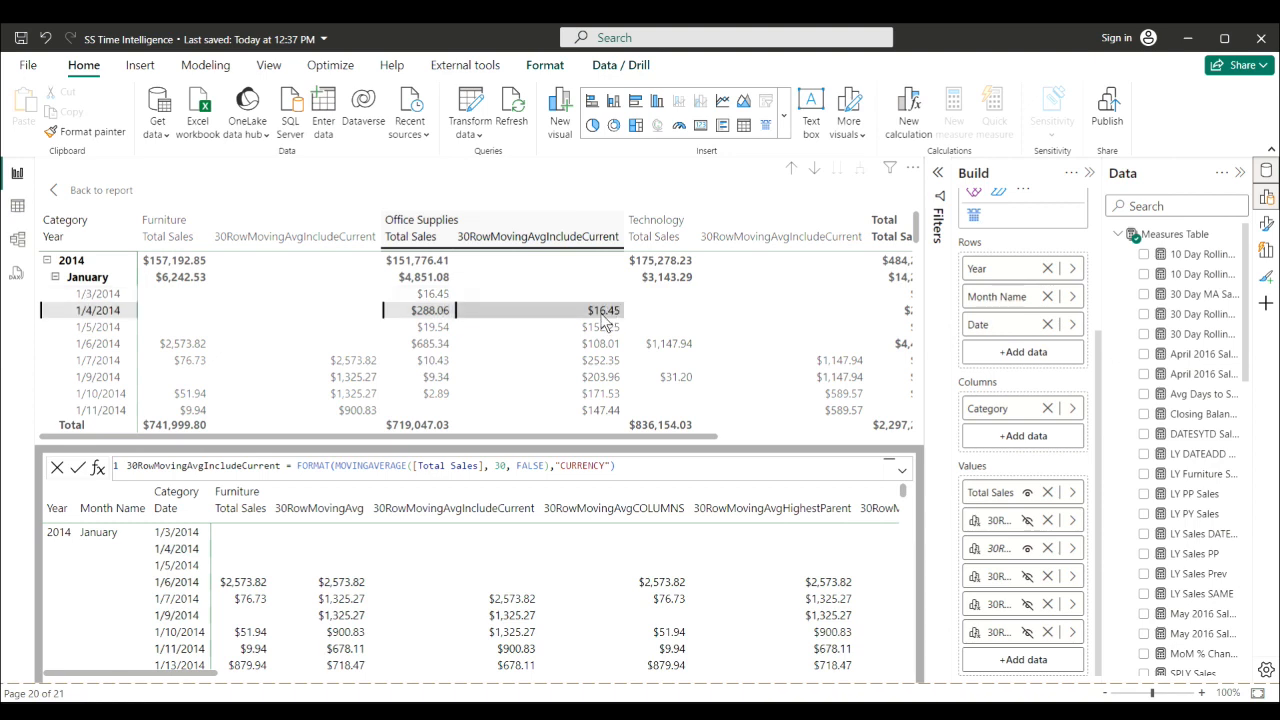
{"action": "left_click", "coordinate": [446, 297]}
{"action": "left_click", "coordinate": [597, 316]}
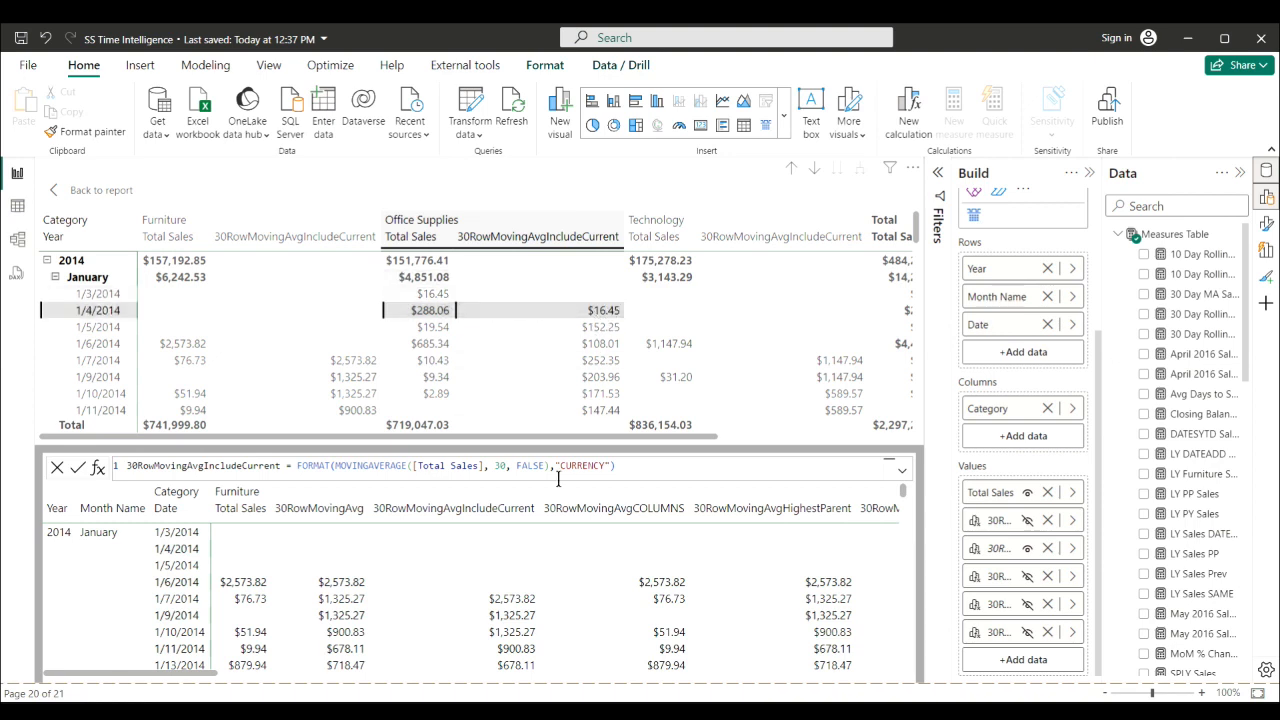
Change the IncludeCurrent argument from FALSE to TRUE in the 30RowMovingAvgIncludeCurrent formula and commit it
{"action": "double_click", "coordinate": [530, 465]}
{"action": "type", "text": "TRUE"}
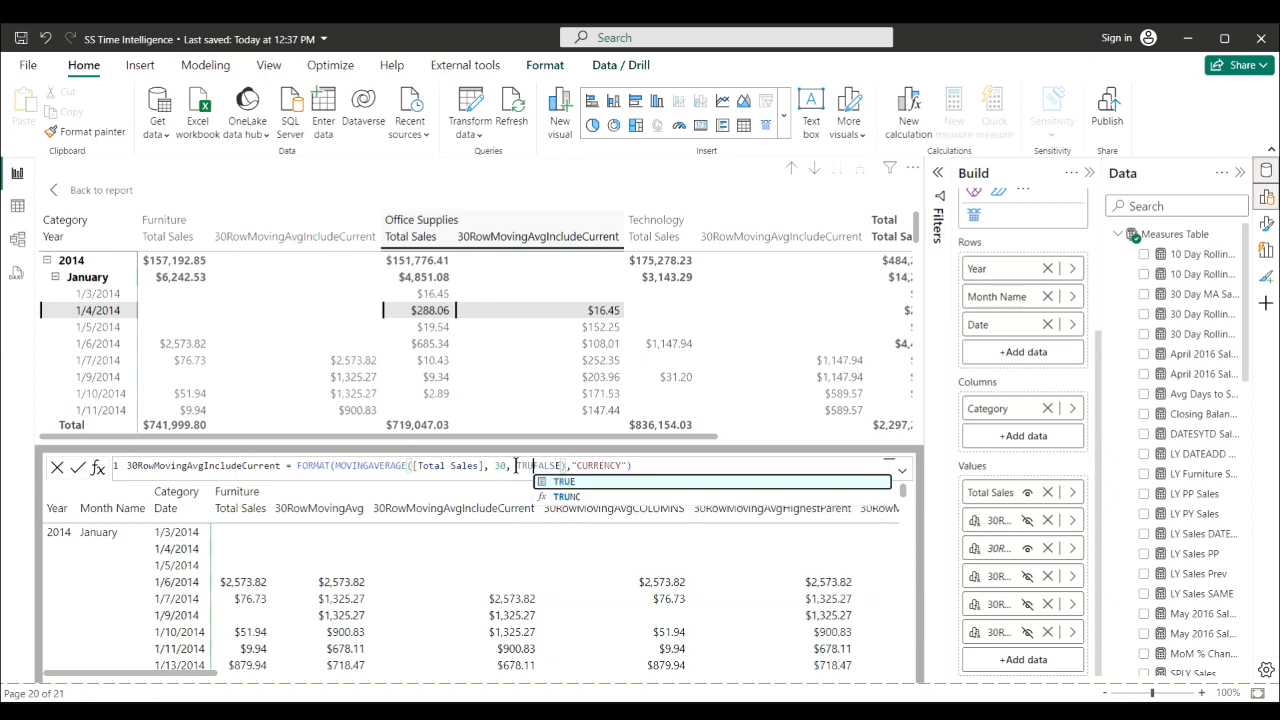
{"action": "key", "text": "Delete"}
{"action": "key", "text": "Delete"}
{"action": "key", "text": "Delete"}
{"action": "key", "text": "Delete"}
{"action": "key", "text": "Delete"}
{"action": "key", "text": "Delete"}
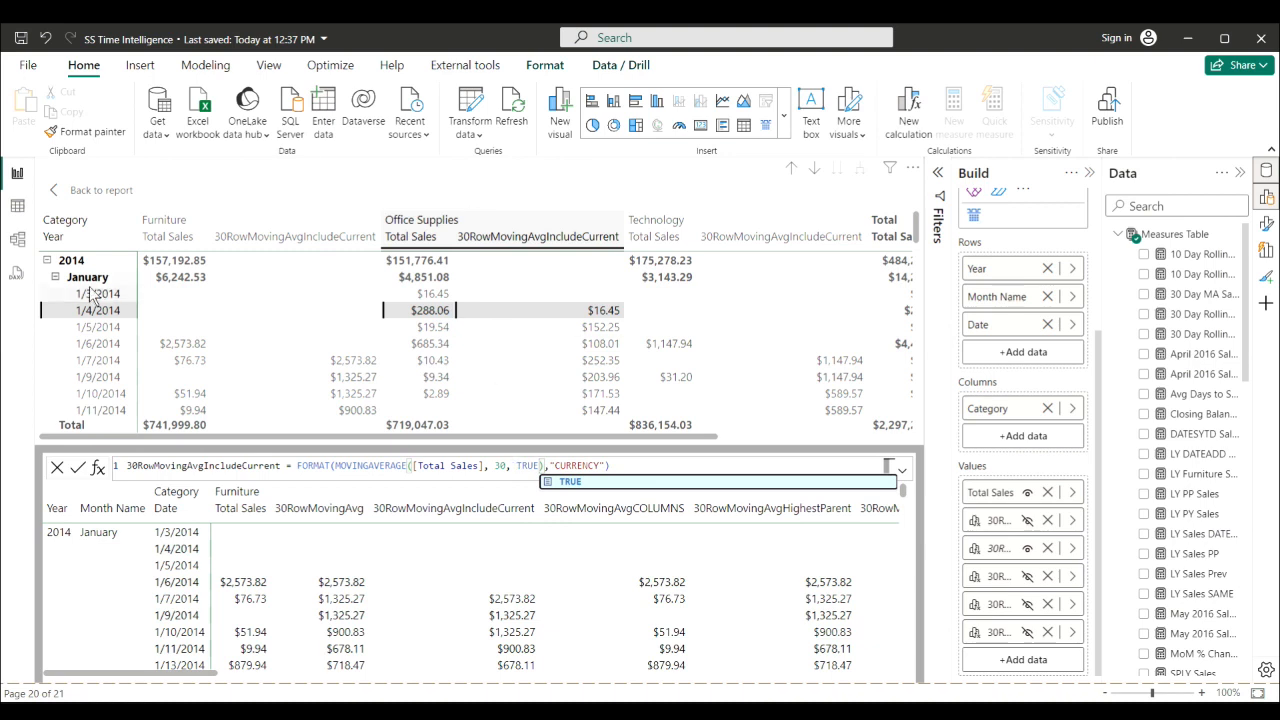
{"action": "left_click", "coordinate": [78, 468]}
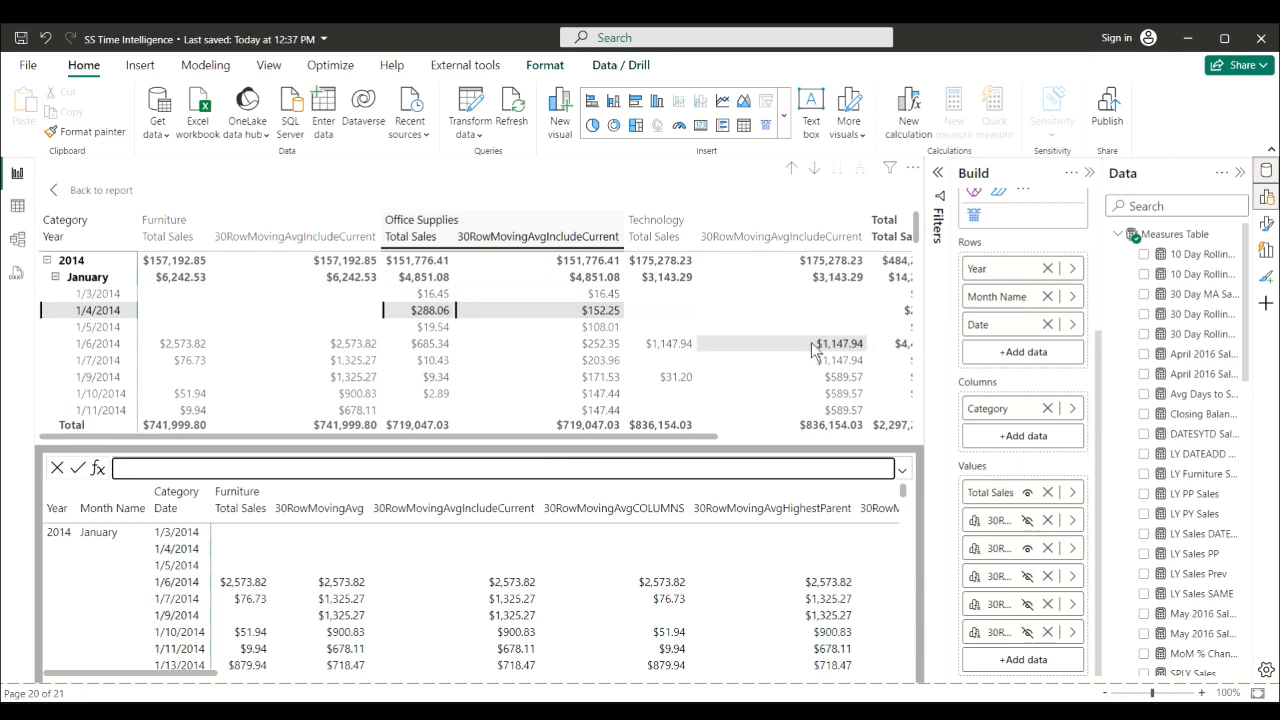
Hide 30RowMovingAvgIncludeCurrent from the matrix and show 30RowMovingAvgCOLUMNS instead
{"action": "left_click", "coordinate": [1027, 549]}
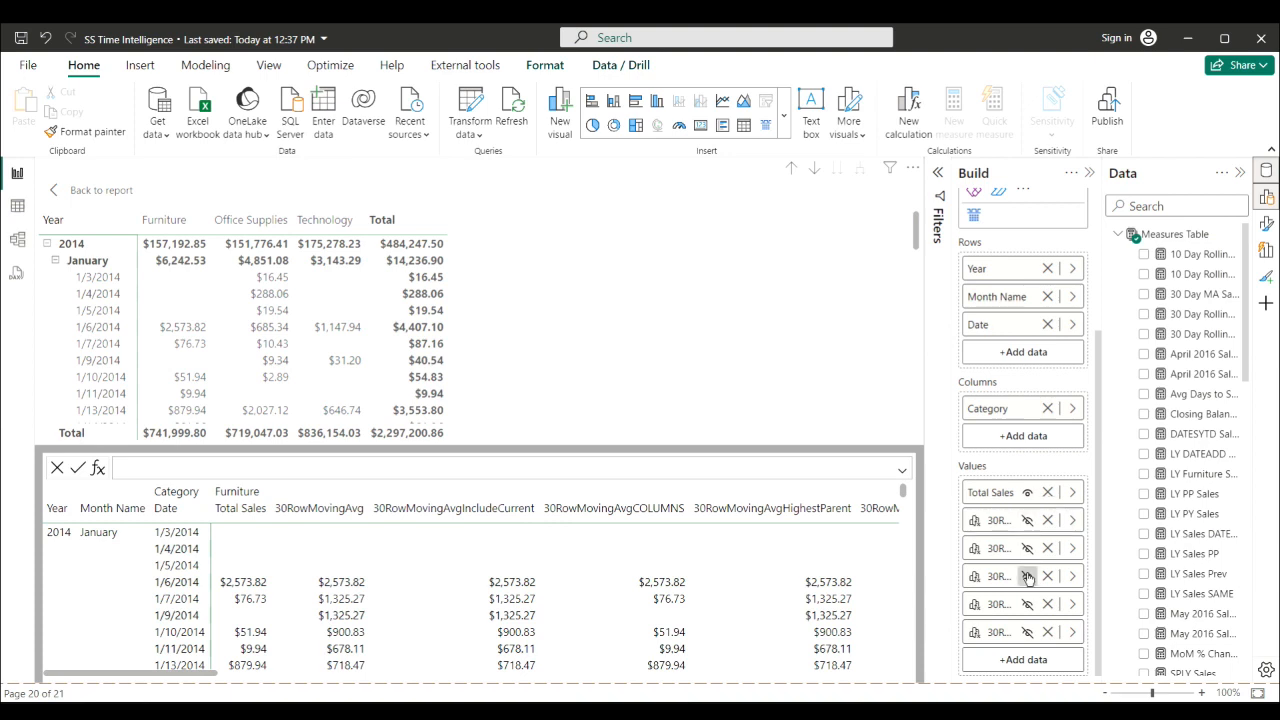
{"action": "left_click", "coordinate": [1028, 577]}
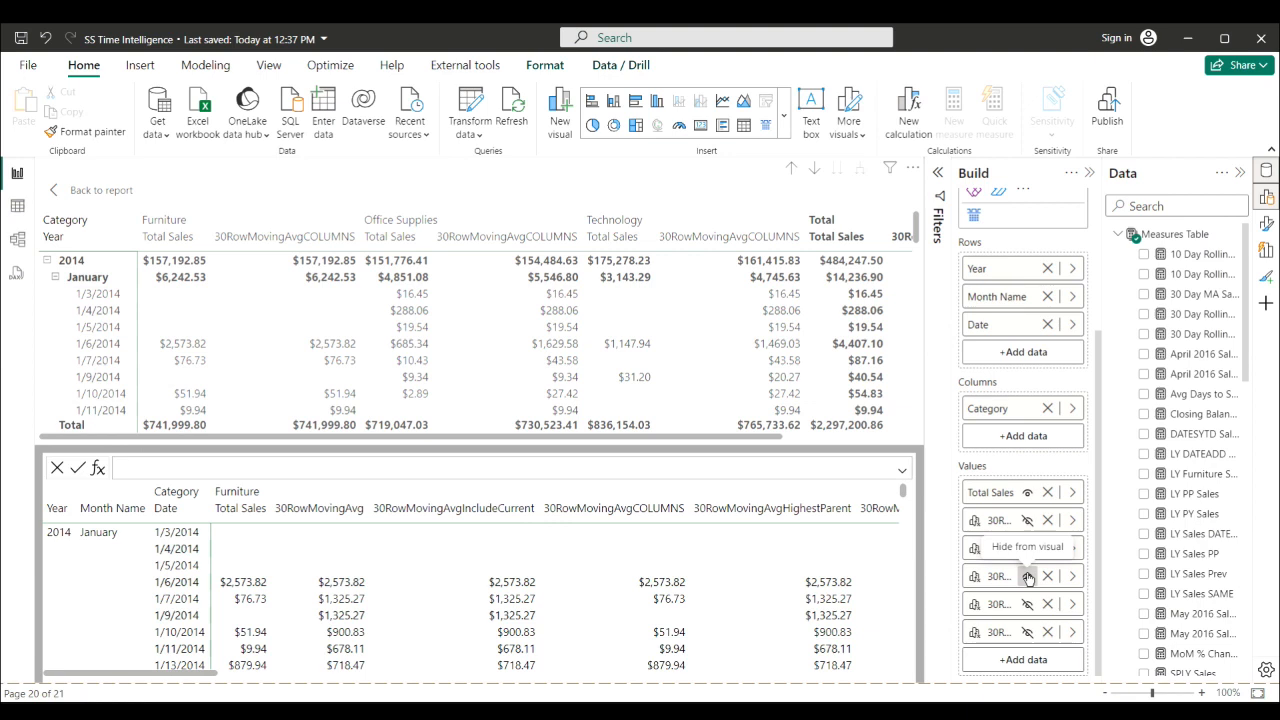
{"action": "right_click", "coordinate": [995, 558]}
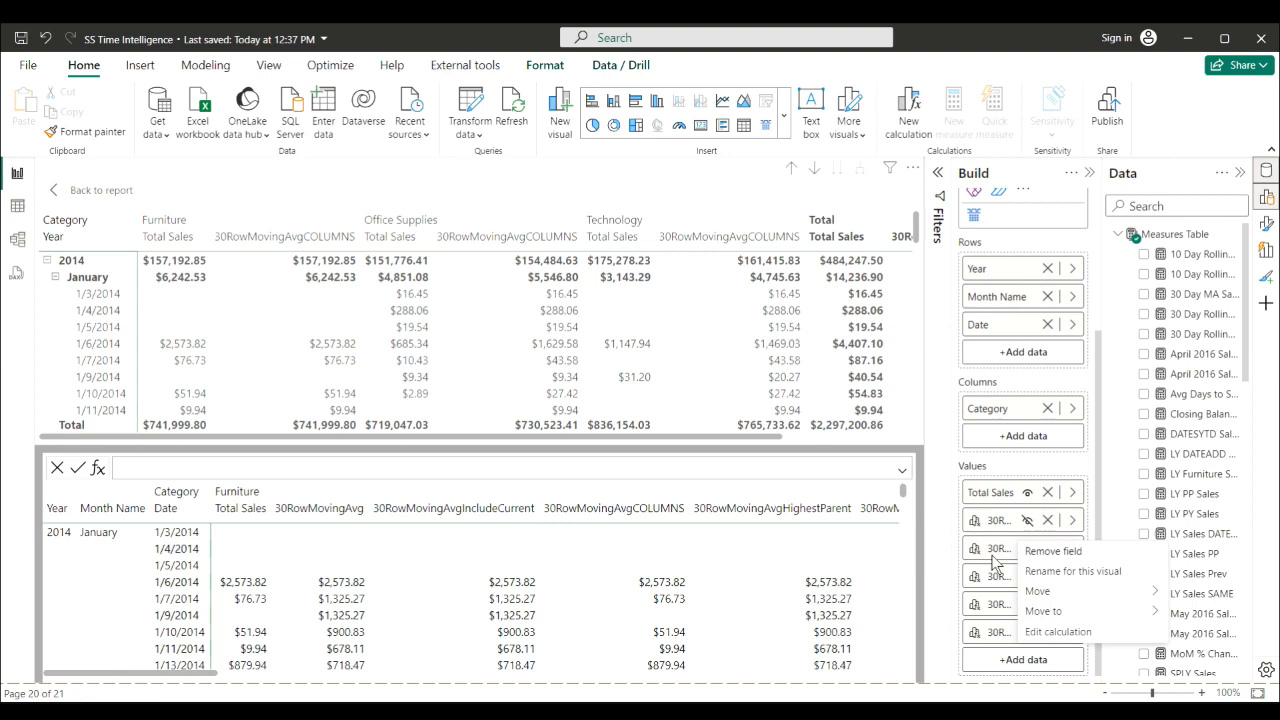
{"action": "left_click", "coordinate": [1040, 632]}
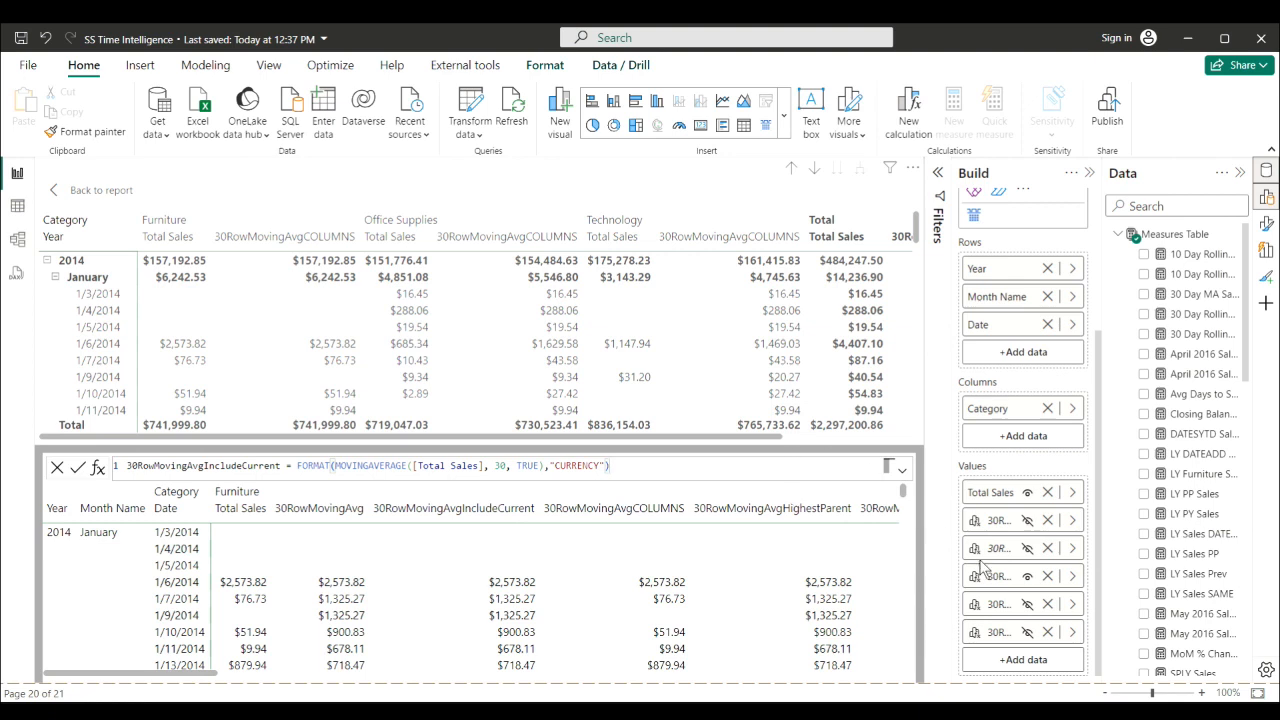
{"action": "left_click", "coordinate": [1029, 577]}
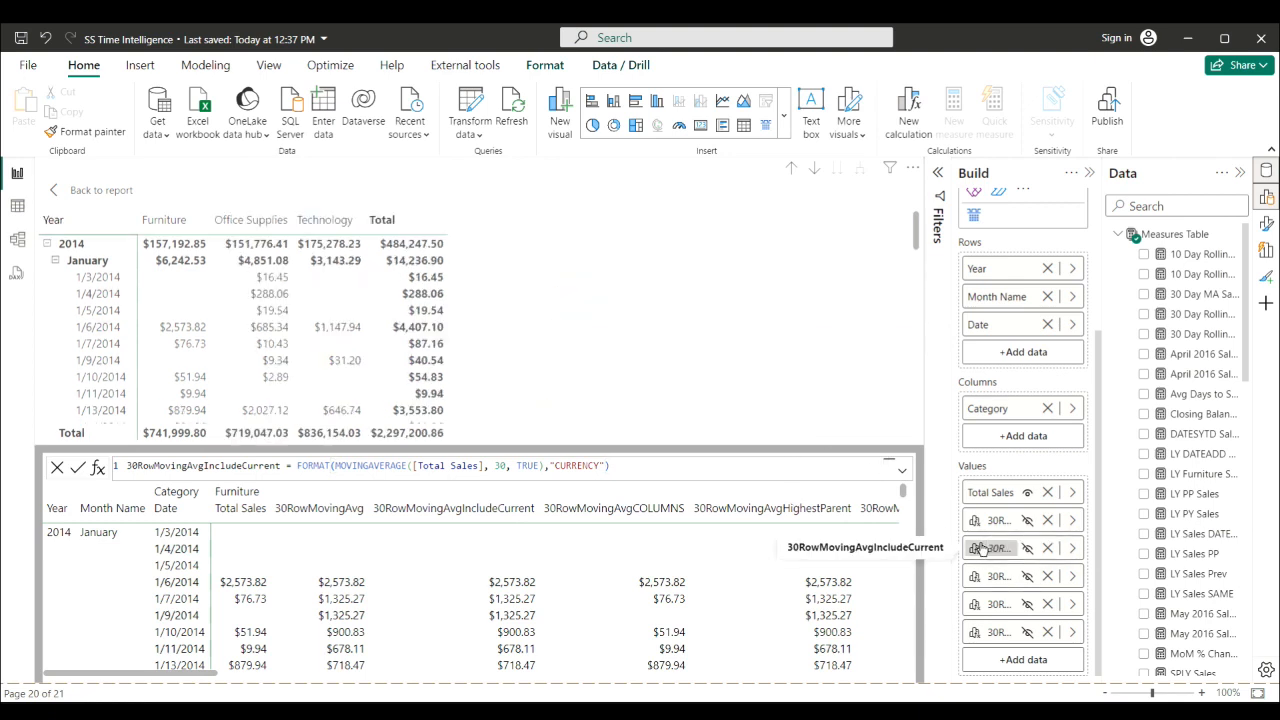
{"action": "left_click", "coordinate": [988, 580]}
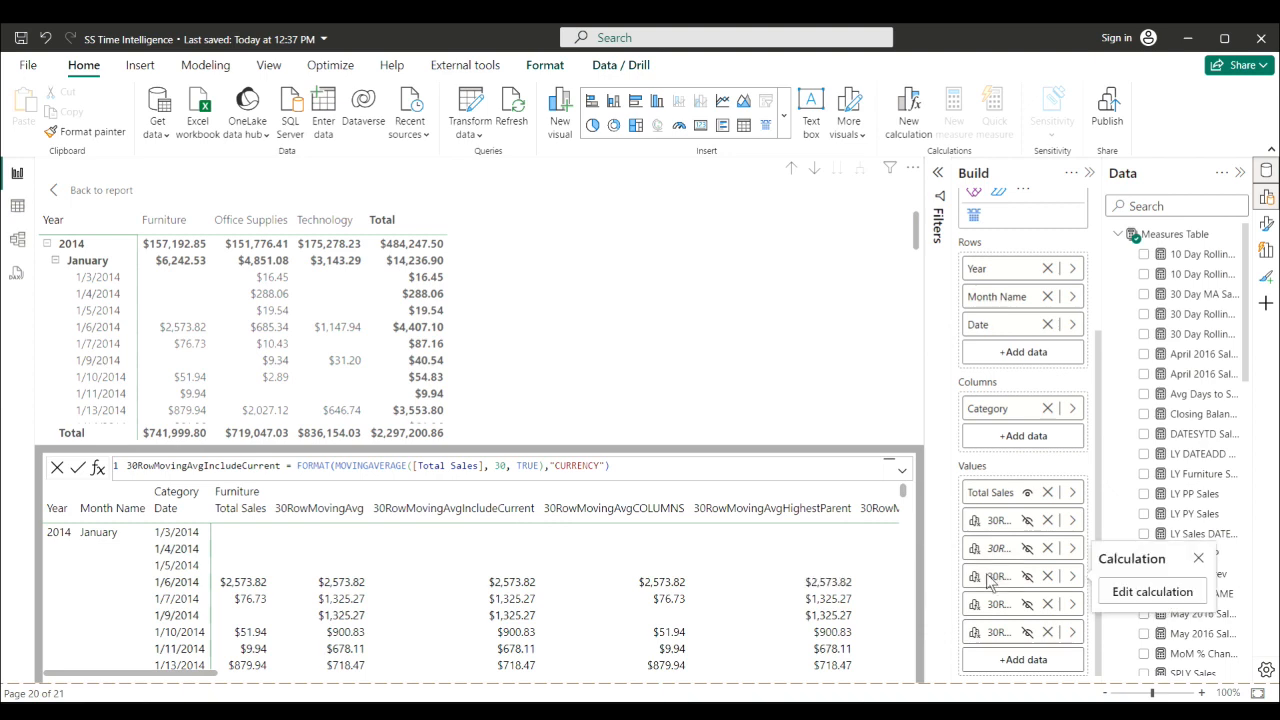
{"action": "left_click", "coordinate": [1027, 576]}
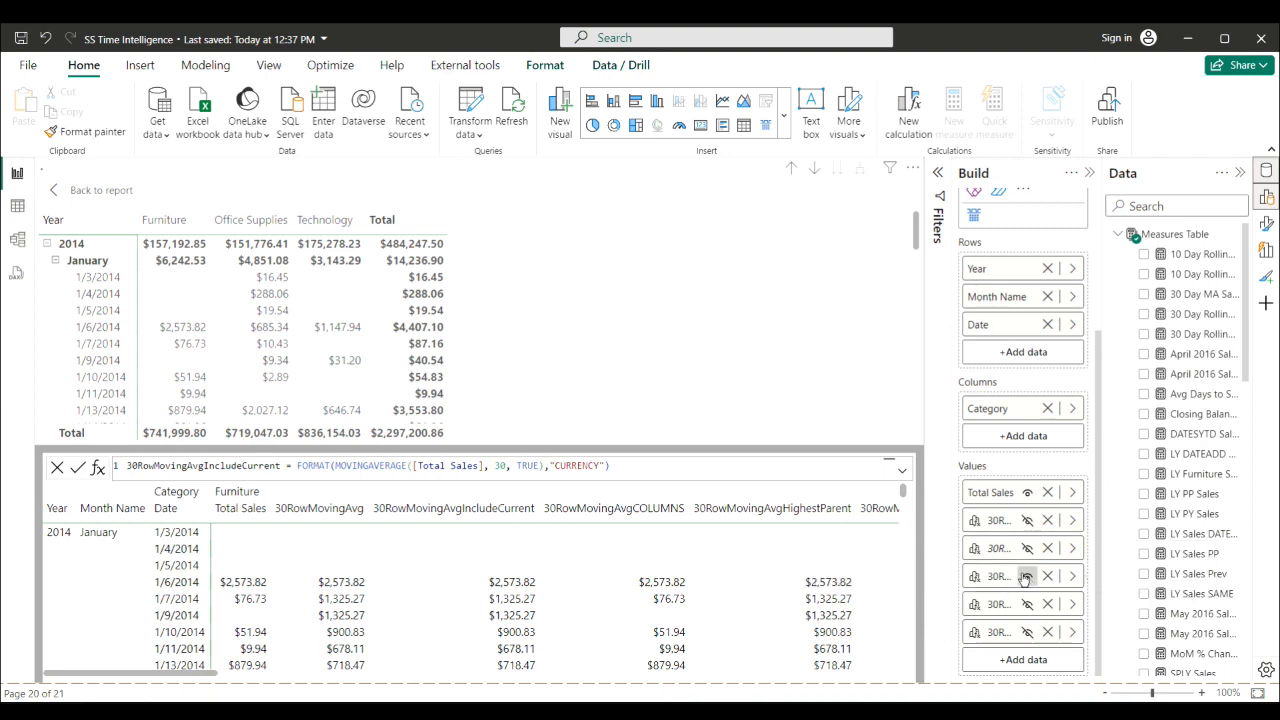
Open the 30RowMovingAvgCOLUMNS calculation, set its axis argument to ROWS and commit the formula
{"action": "right_click", "coordinate": [1013, 580]}
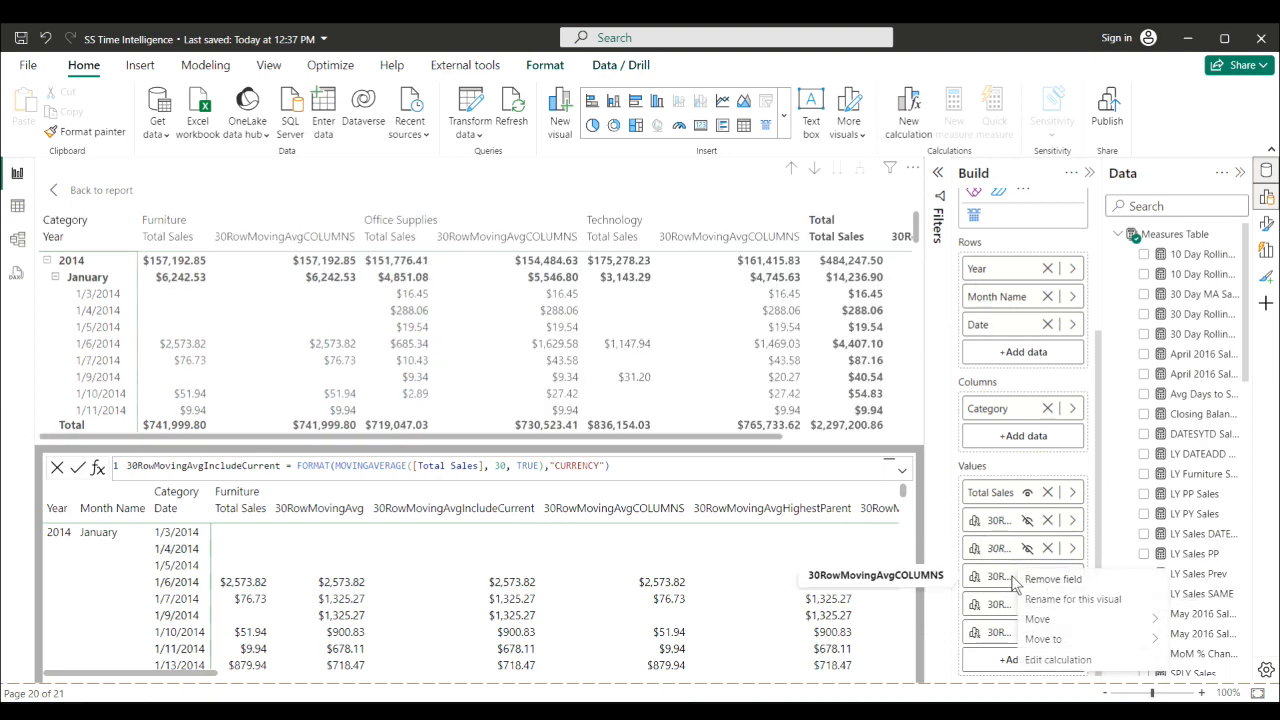
{"action": "left_click", "coordinate": [1041, 660]}
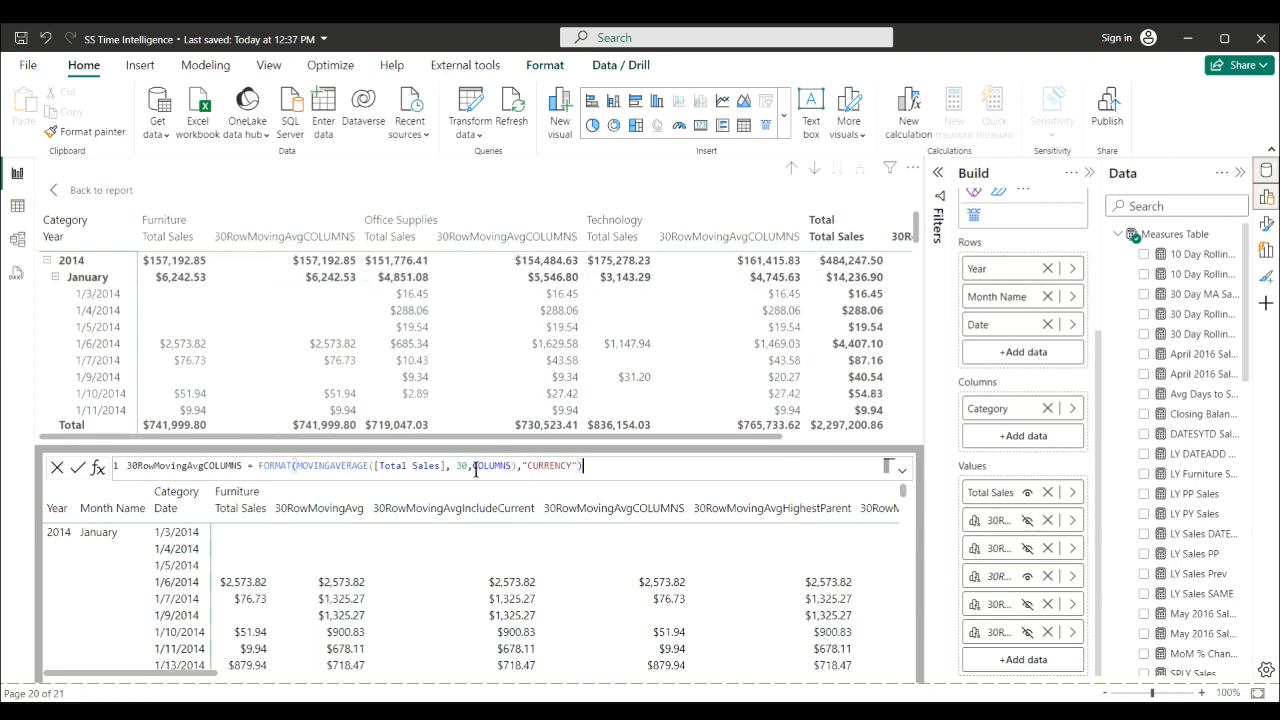
{"action": "left_click_drag", "start_coordinate": [472, 466], "coordinate": [512, 466]}
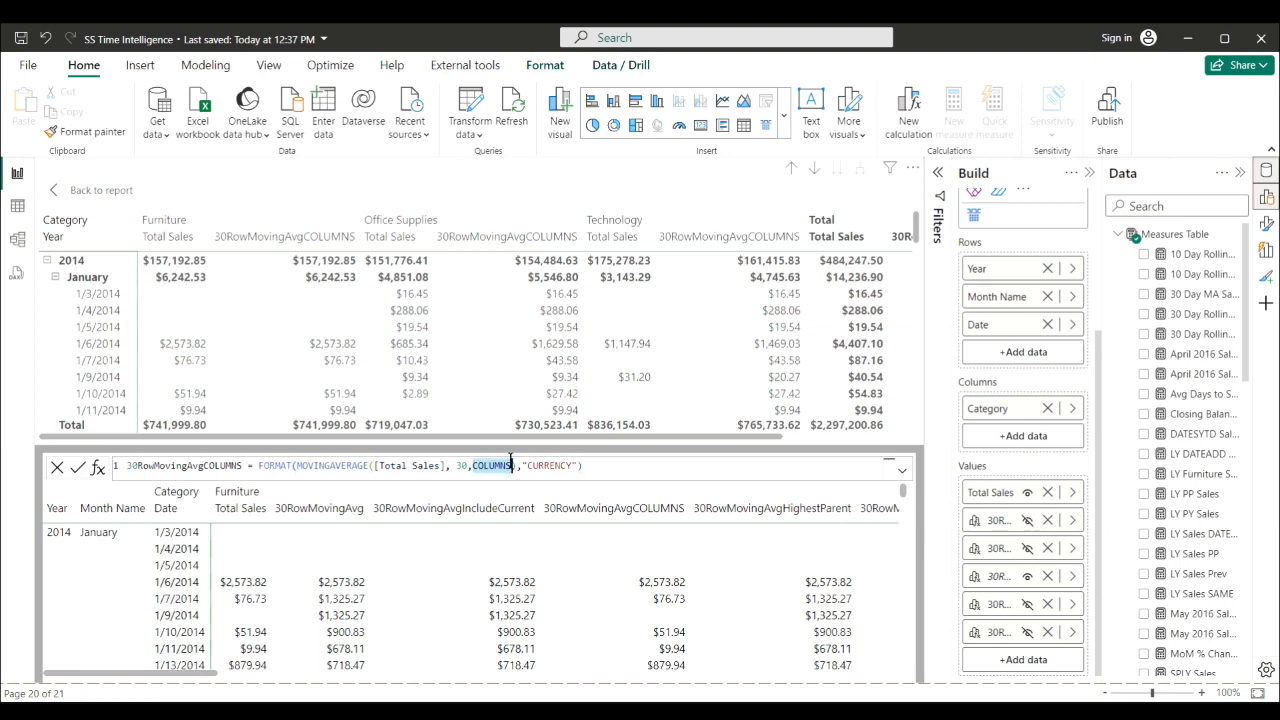
{"action": "type", "text": "ROWS"}
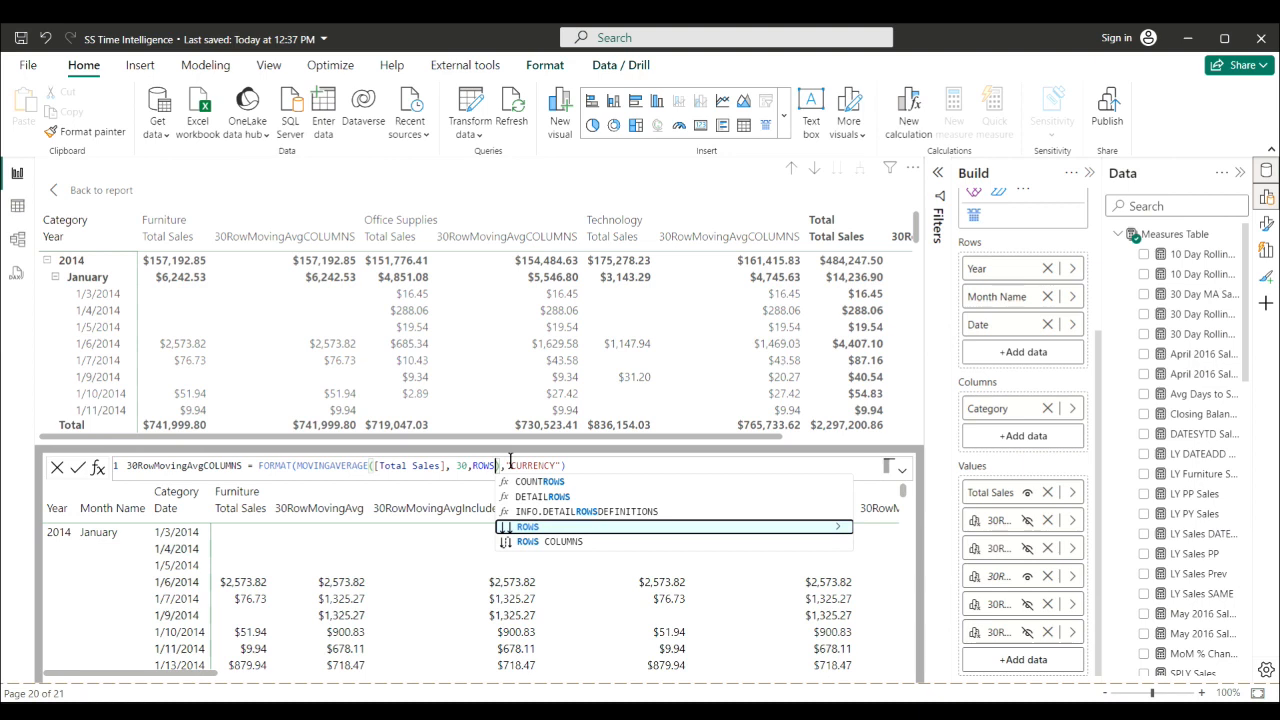
{"action": "left_click", "coordinate": [510, 465]}
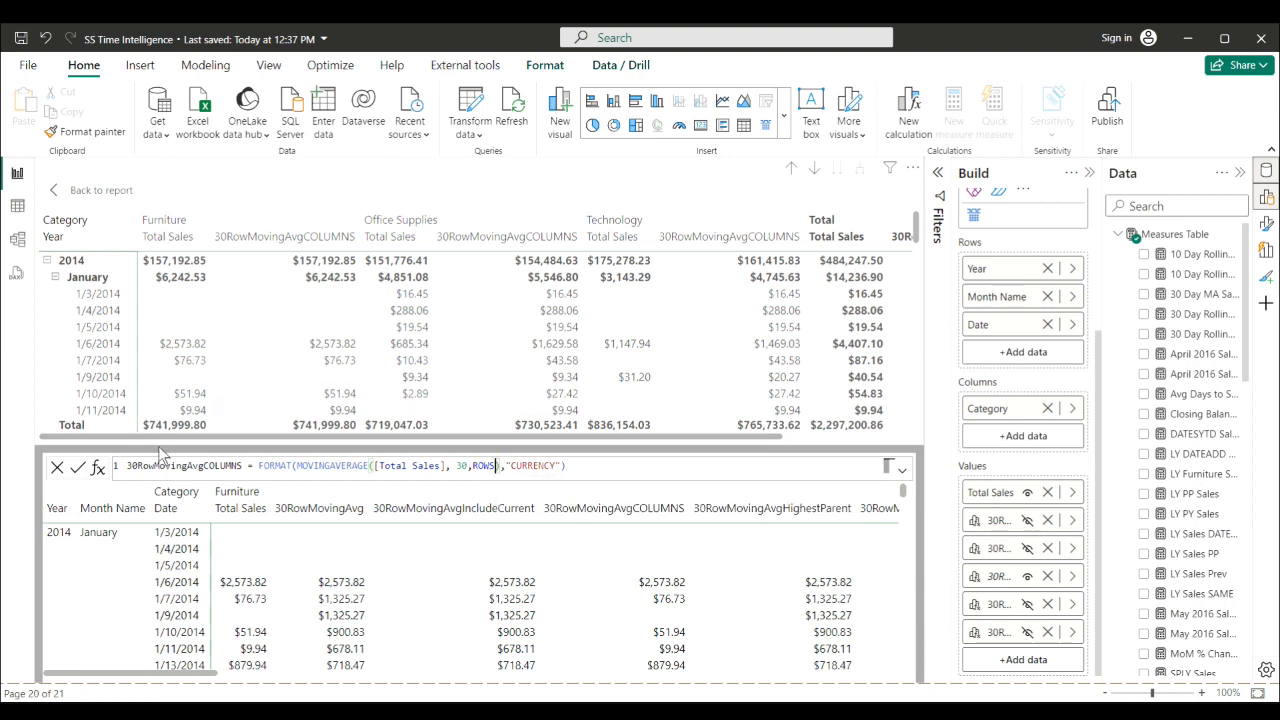
{"action": "left_click", "coordinate": [77, 470]}
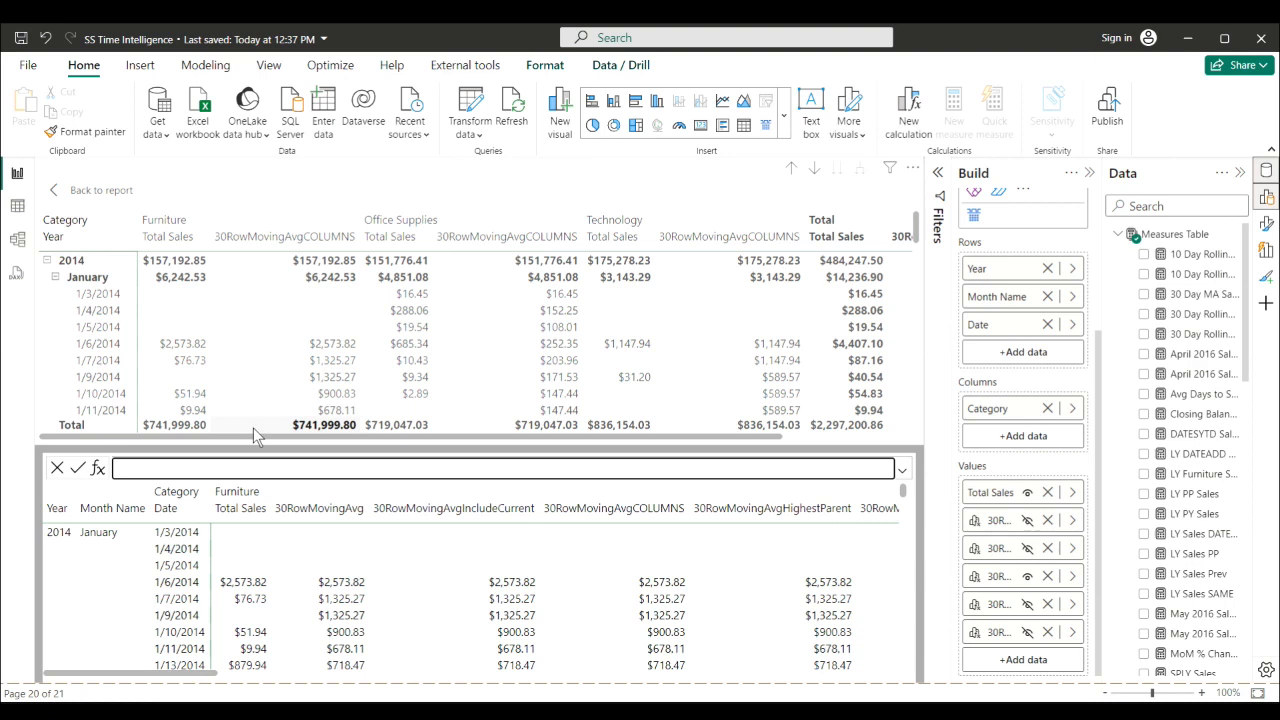
Restore the axis argument of the 30RowMovingAvgCOLUMNS calculation to COLUMNS and commit it
{"action": "left_click", "coordinate": [987, 578]}
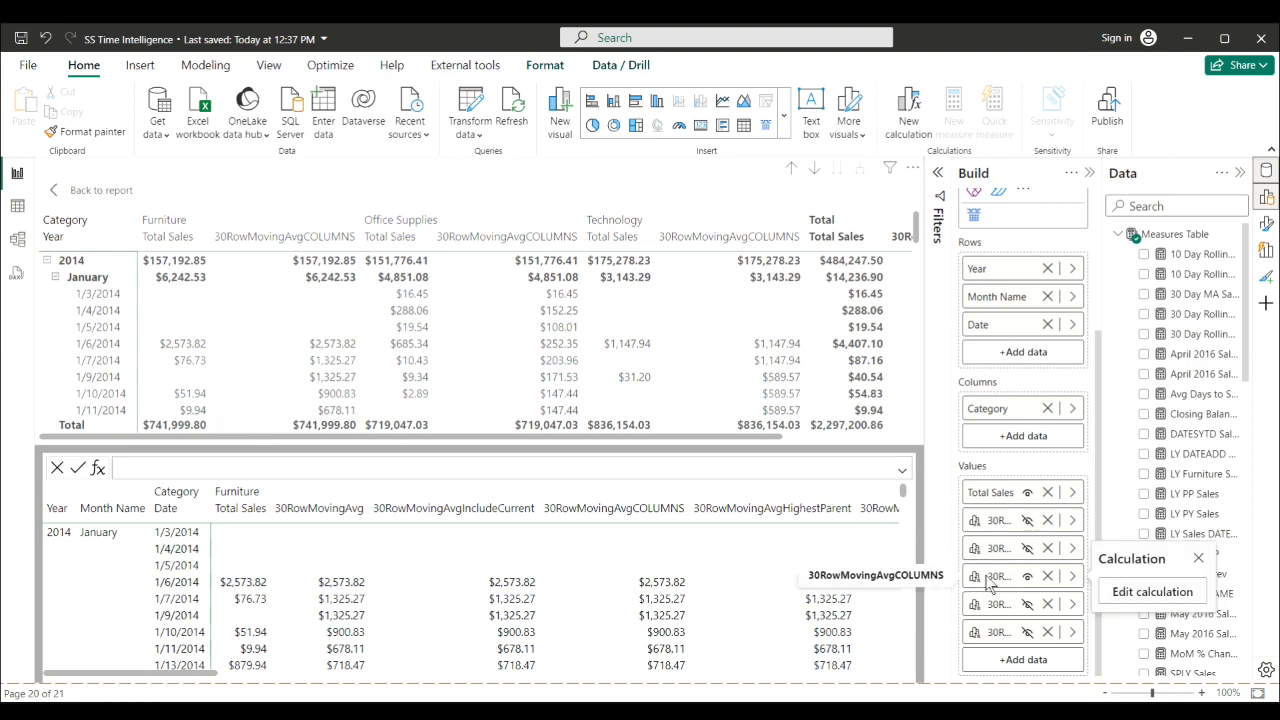
{"action": "left_click", "coordinate": [1126, 591]}
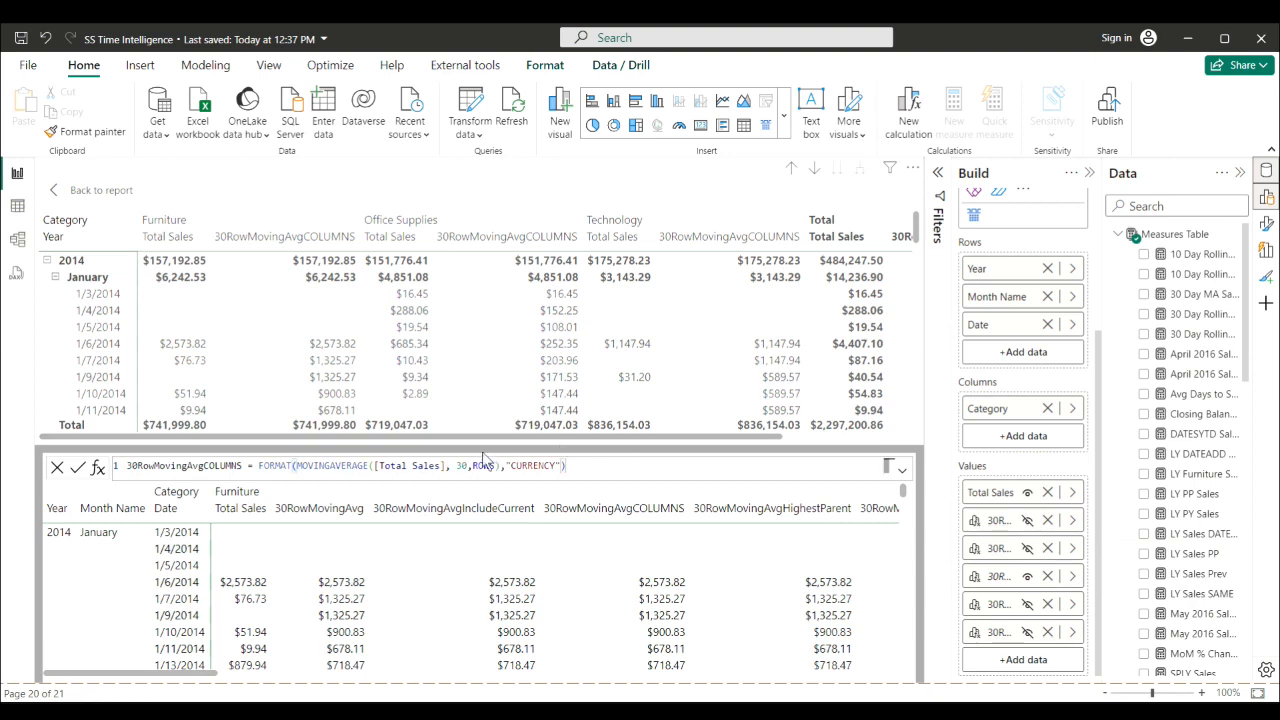
{"action": "left_click_drag", "start_coordinate": [473, 466], "coordinate": [494, 472]}
{"action": "type", "text": "COLUMNS"}
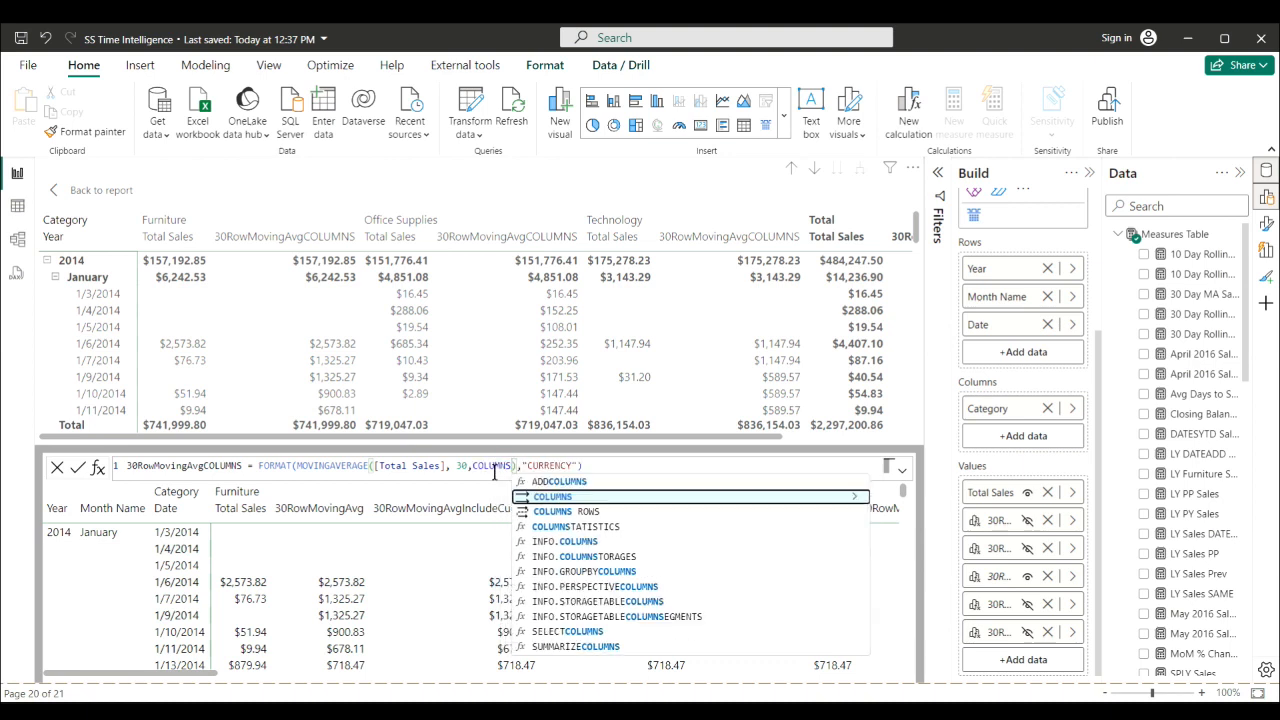
{"action": "left_click", "coordinate": [77, 467]}
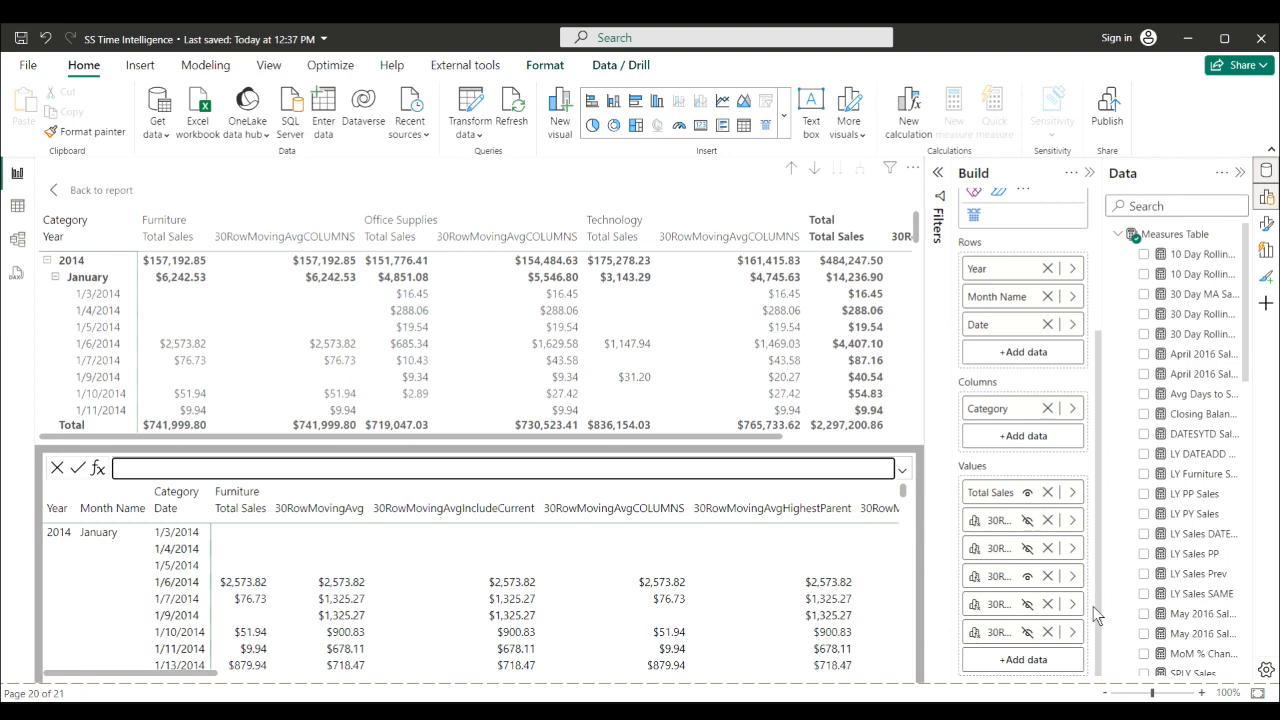
Hide 30RowMovingAvgCOLUMNS, show 30RowMovingAvgHighestParent in the matrix and open its formula
{"action": "left_click", "coordinate": [1027, 578]}
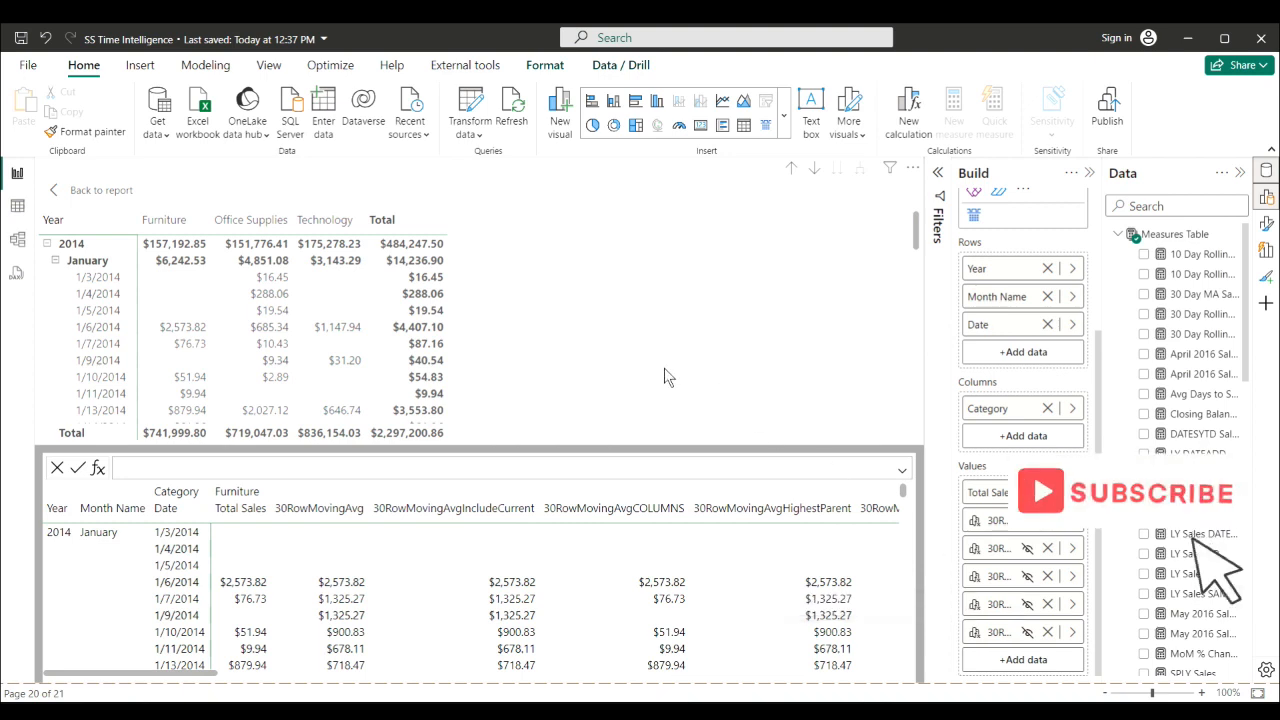
{"action": "left_click", "coordinate": [1026, 605]}
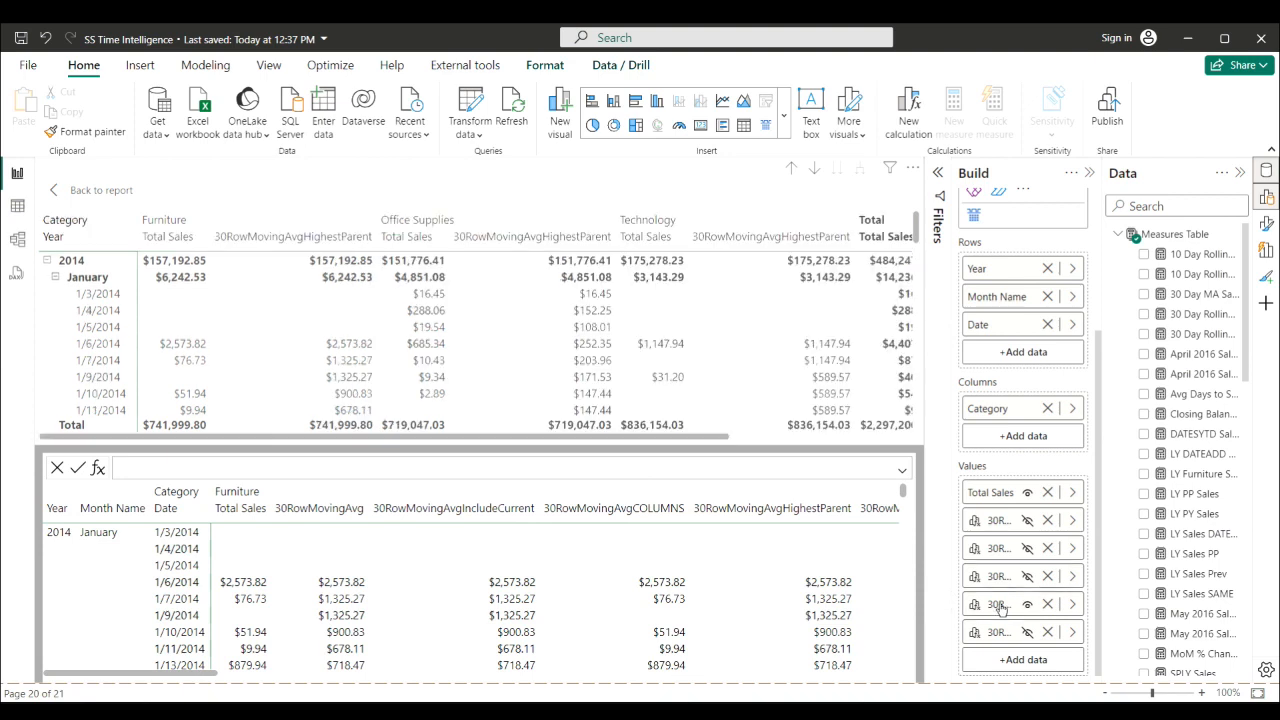
{"action": "left_click", "coordinate": [1000, 606]}
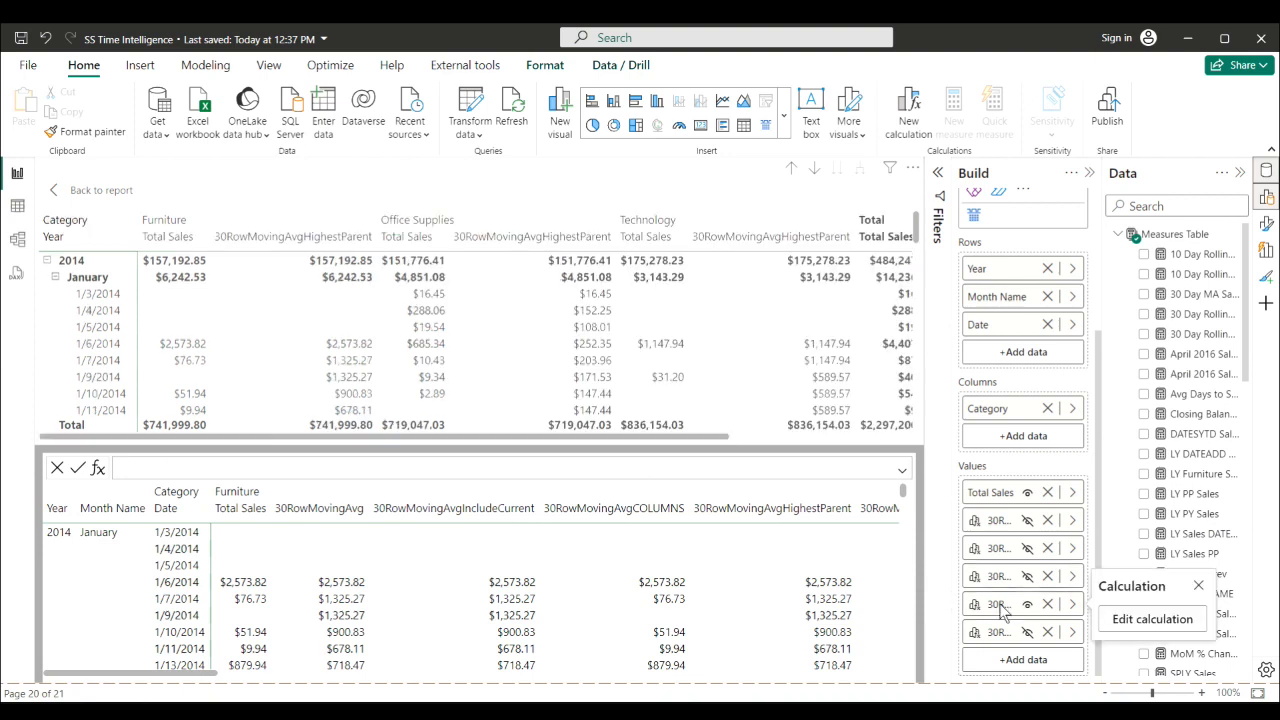
{"action": "left_click", "coordinate": [1154, 617]}
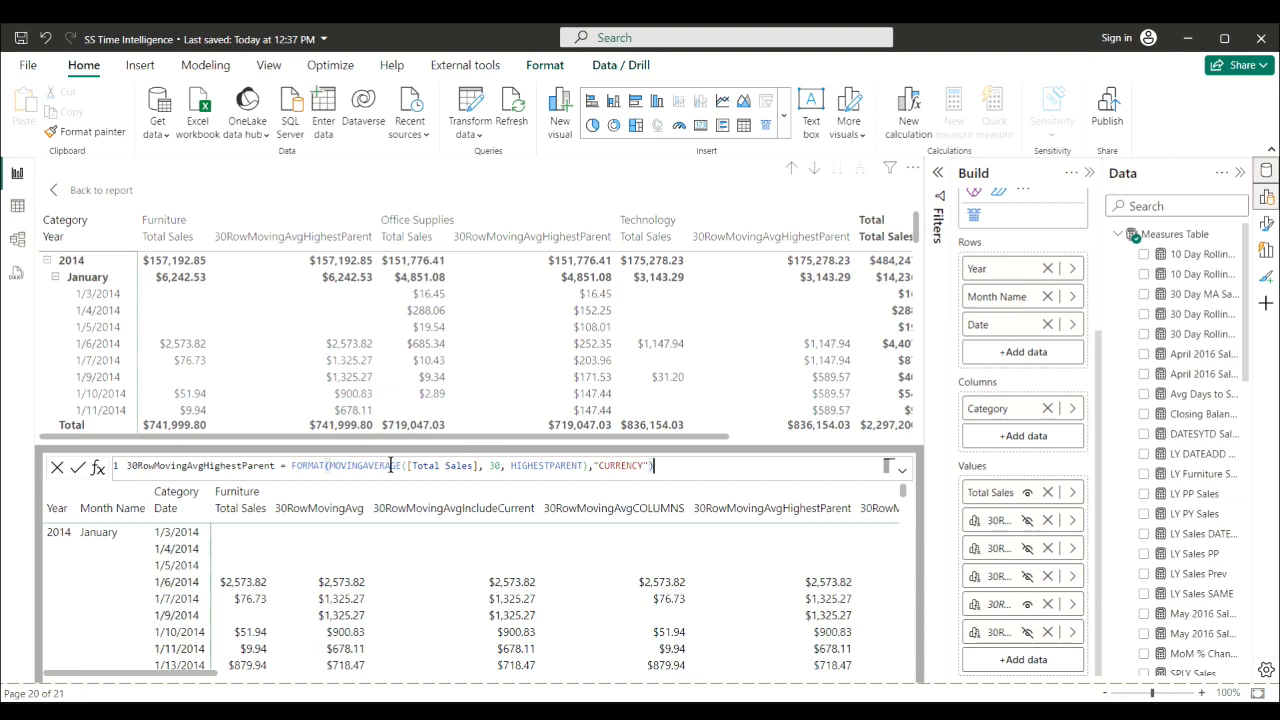
Re-enter the MOVINGAVERAGE function name in the HighestParent formula to review its argument list, leaving the formula as it was
{"action": "double_click", "coordinate": [397, 466]}
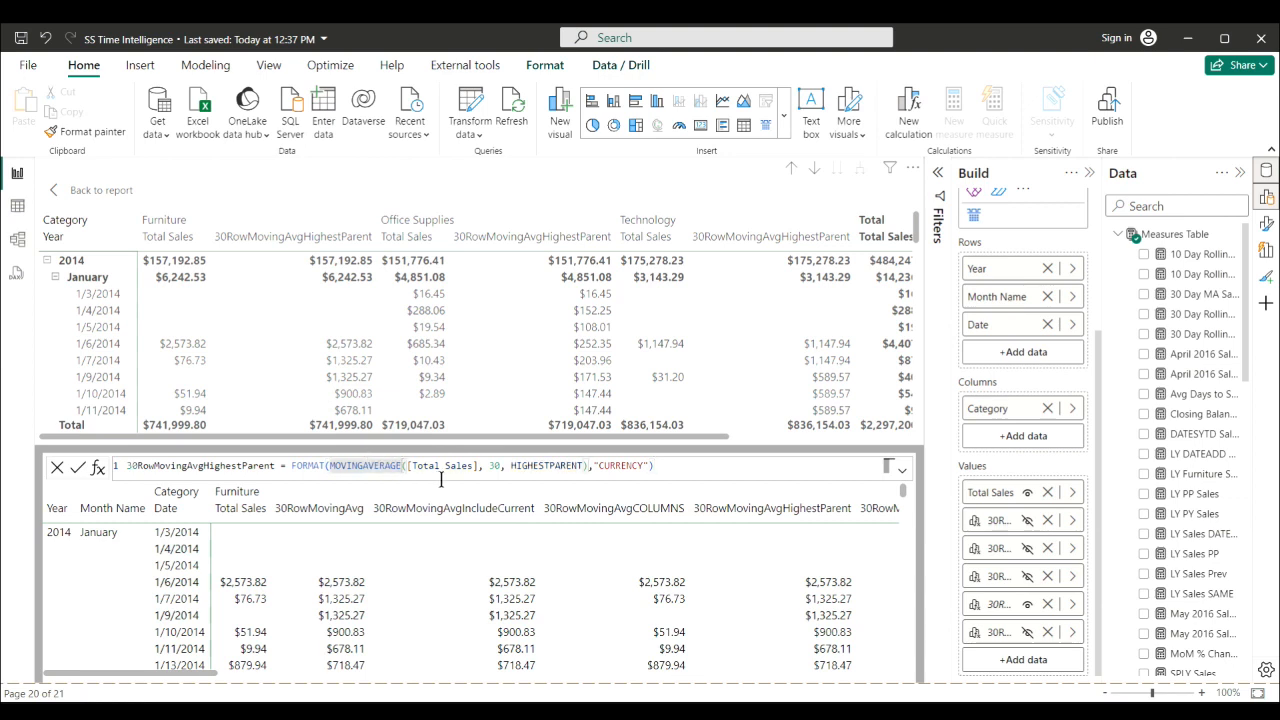
{"action": "key", "text": "BackSpace"}
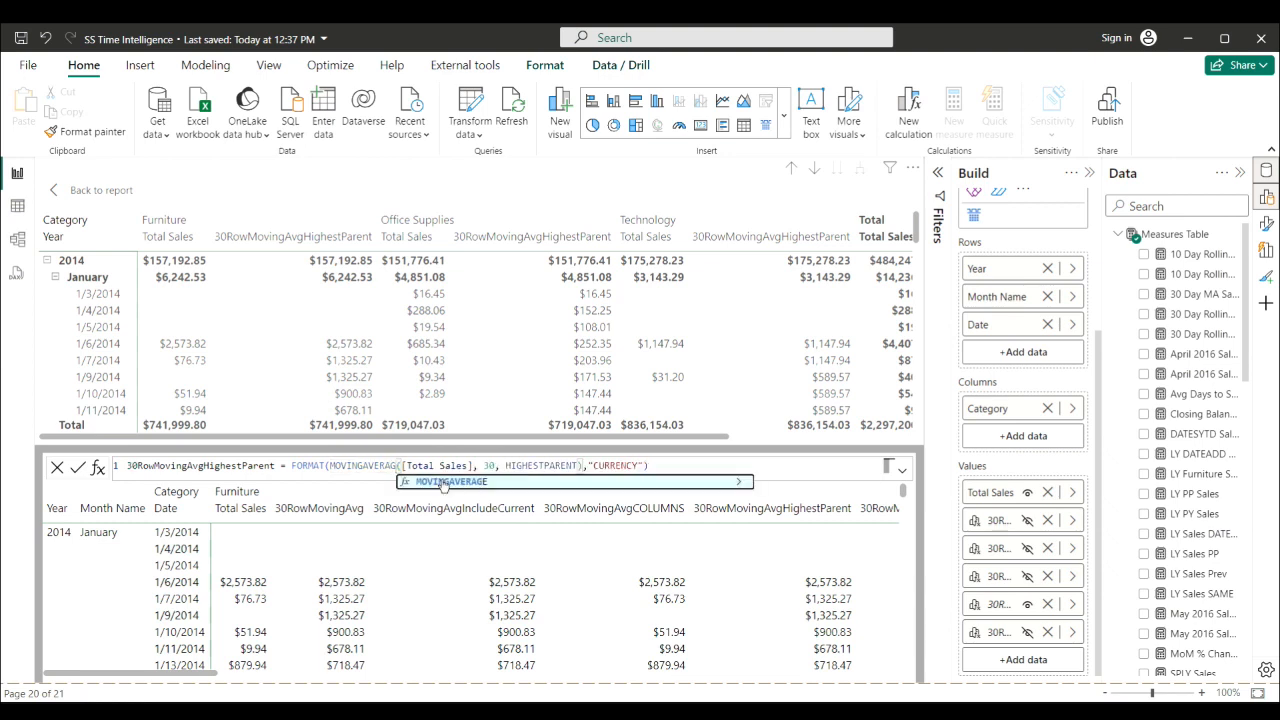
{"action": "left_click", "coordinate": [443, 482]}
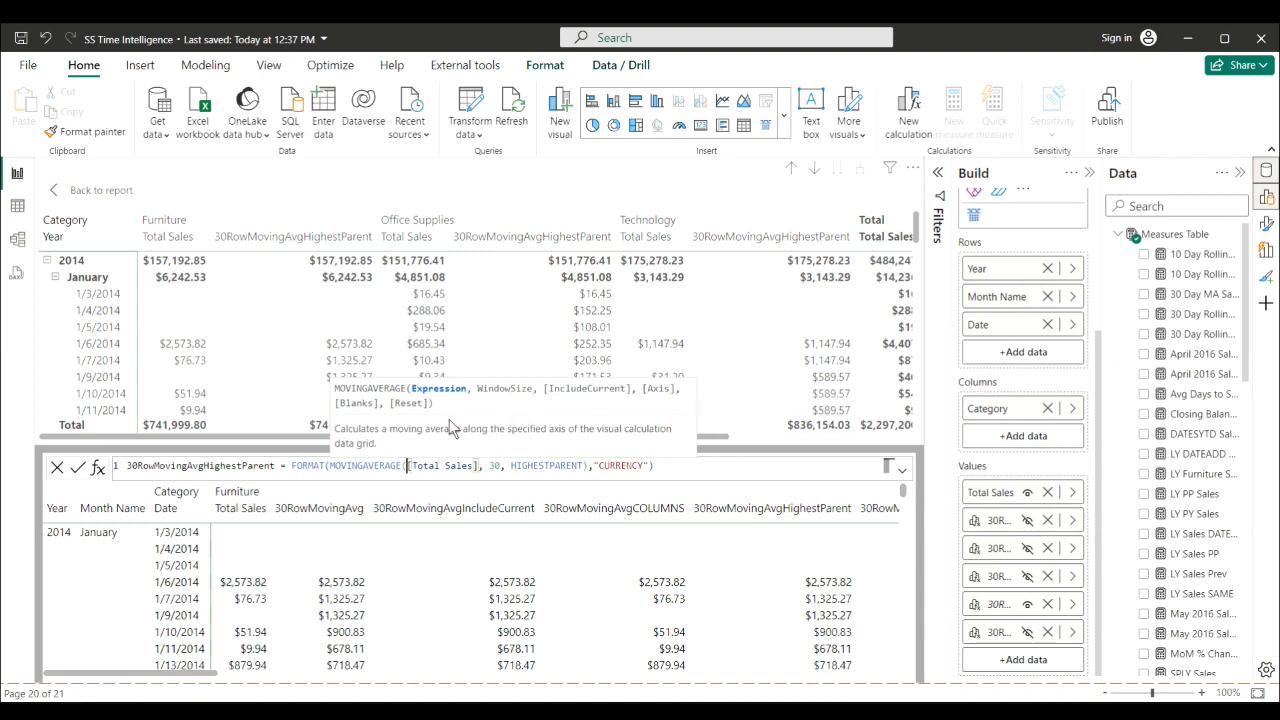
{"action": "left_click", "coordinate": [713, 463]}
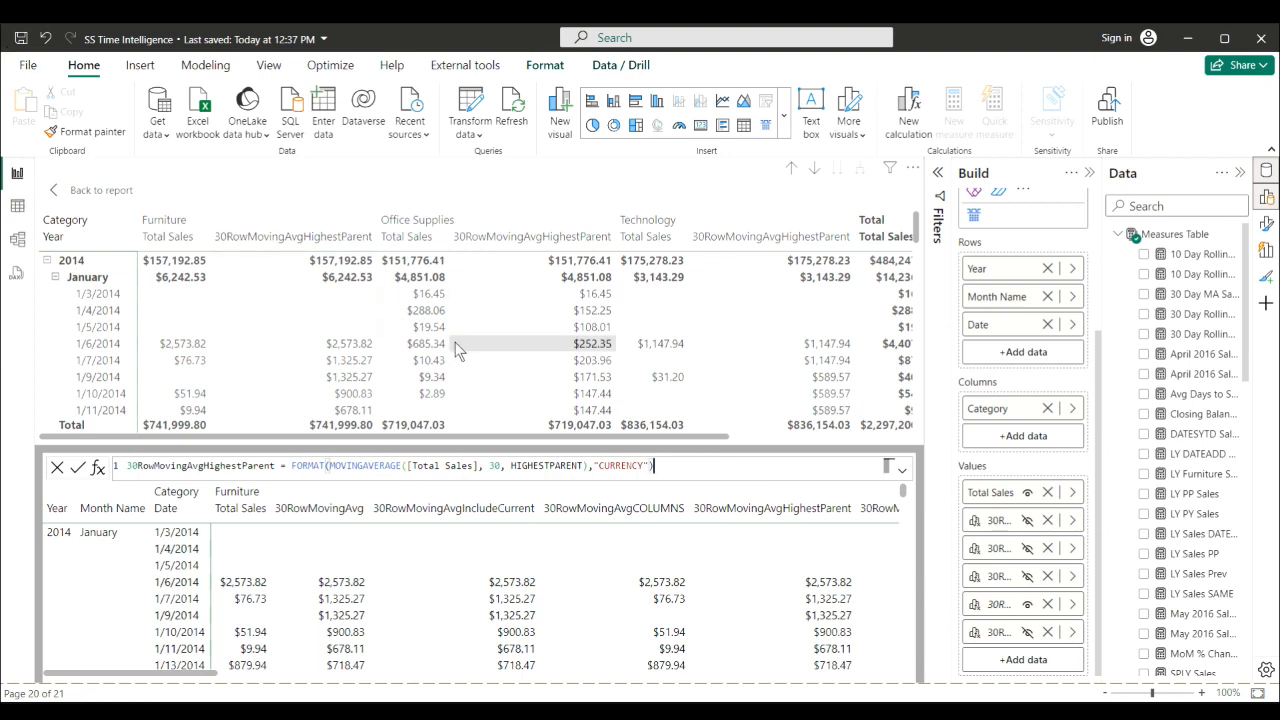
Expand 2015 in the matrix and compare the 30RowMovingAvgHighestParent values at the end of 2014 with those of early January 2015
{"action": "scroll", "coordinate": [455, 342], "scroll_direction": "down", "scroll_amount": 5}
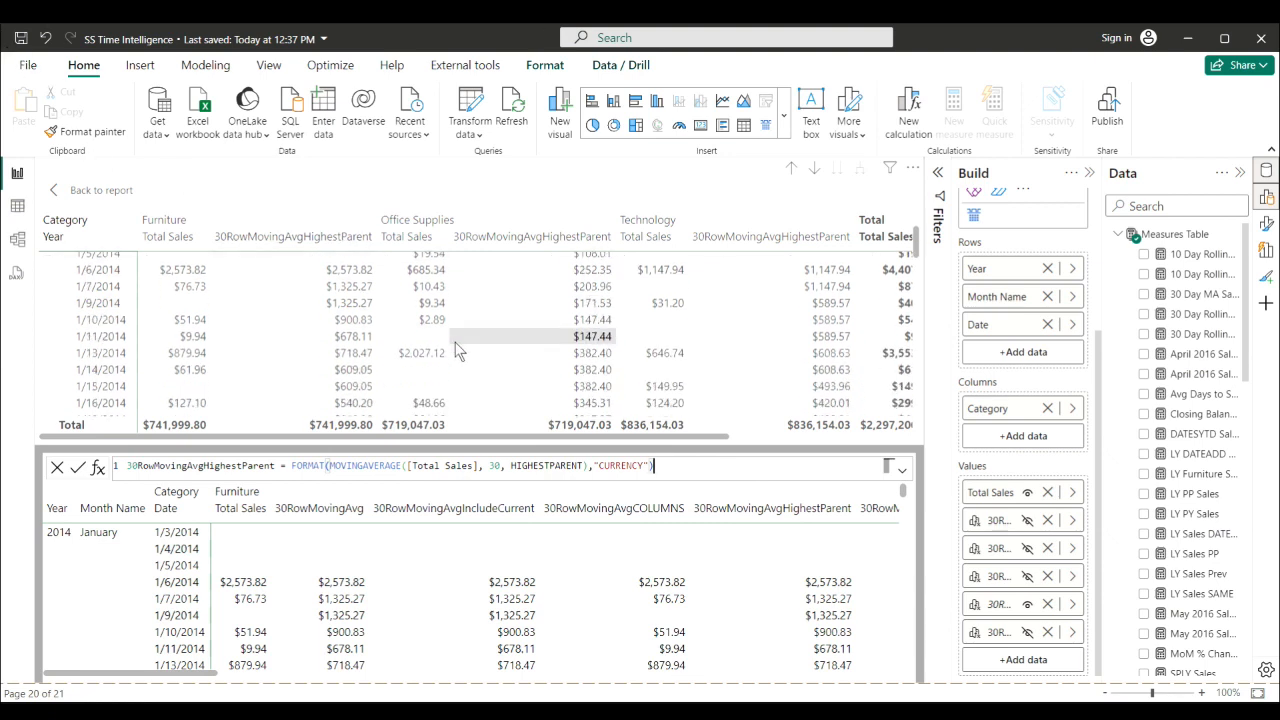
{"action": "scroll", "coordinate": [455, 342], "scroll_direction": "down", "scroll_amount": 2}
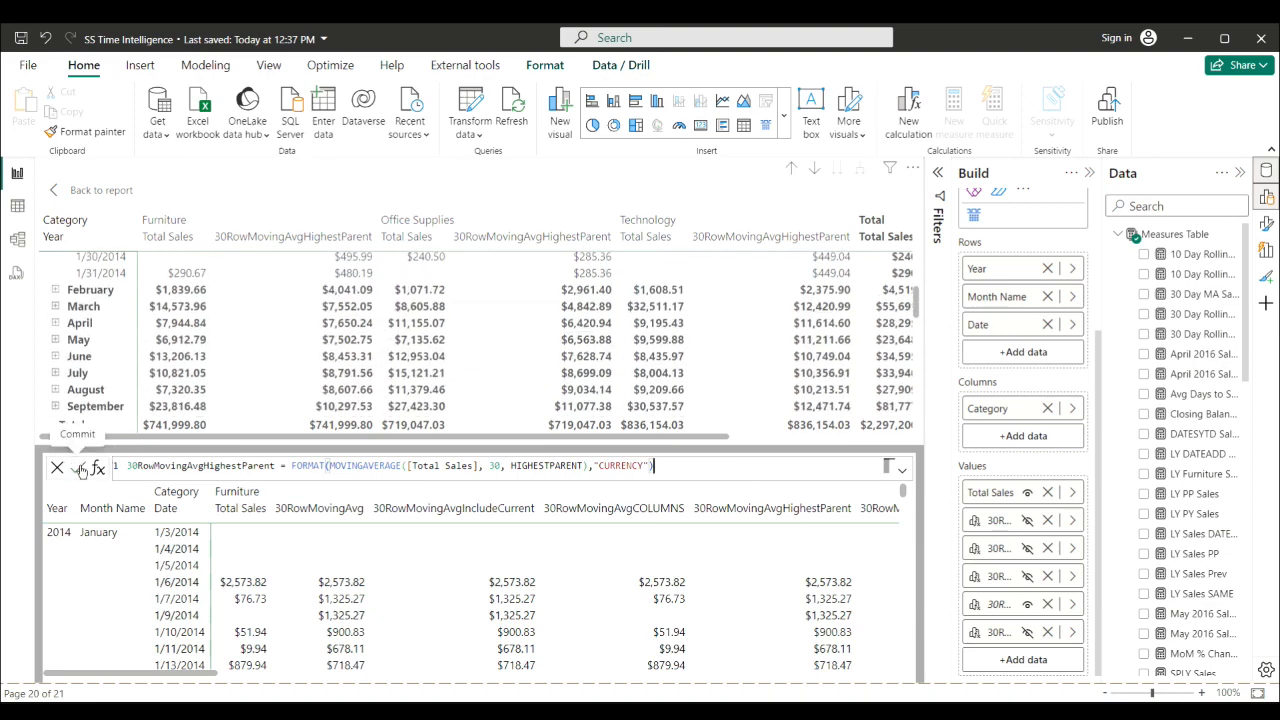
{"action": "scroll", "coordinate": [263, 355], "scroll_direction": "down", "scroll_amount": 5}
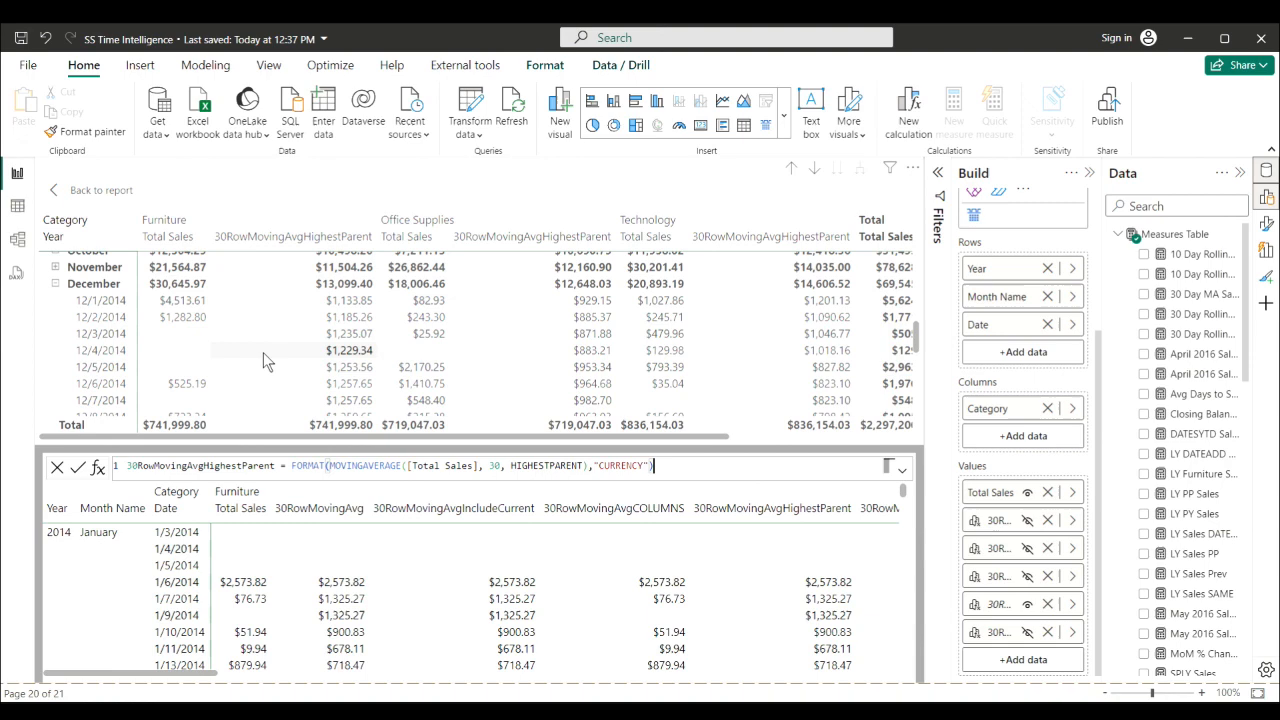
{"action": "scroll", "coordinate": [263, 352], "scroll_direction": "down", "scroll_amount": 5}
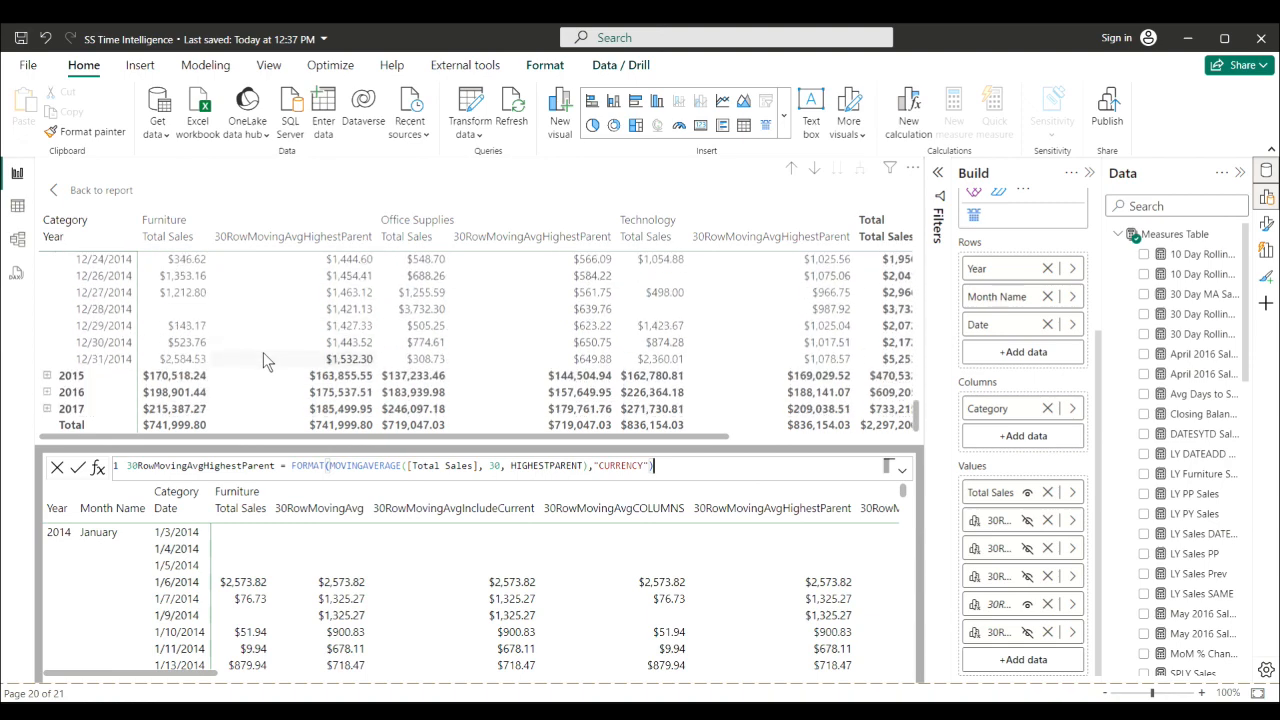
{"action": "left_click", "coordinate": [48, 375]}
{"action": "scroll", "coordinate": [407, 331], "scroll_direction": "down", "scroll_amount": 2}
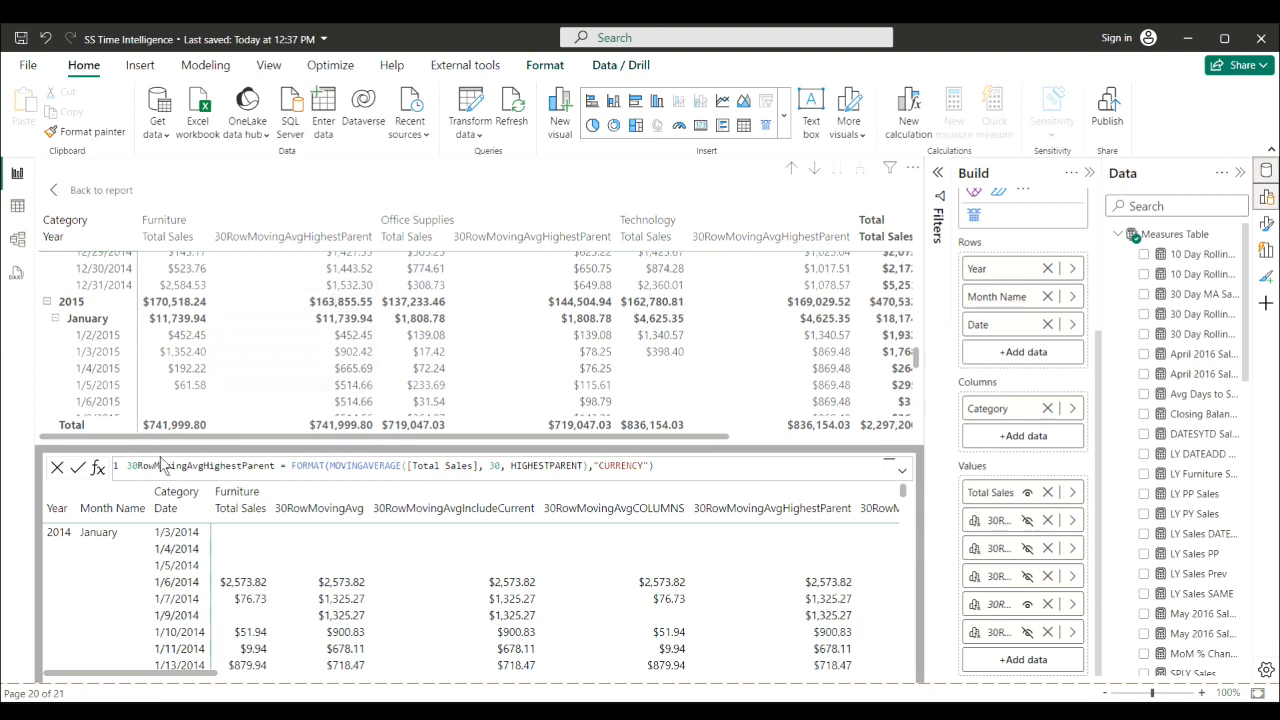
Hide 30RowMovingAvgHighestParent, show 30RowMovingAvgLOWESTPARENT in the matrix, and expand February 2014 to examine its daily averages after January
{"action": "left_click", "coordinate": [1027, 604]}
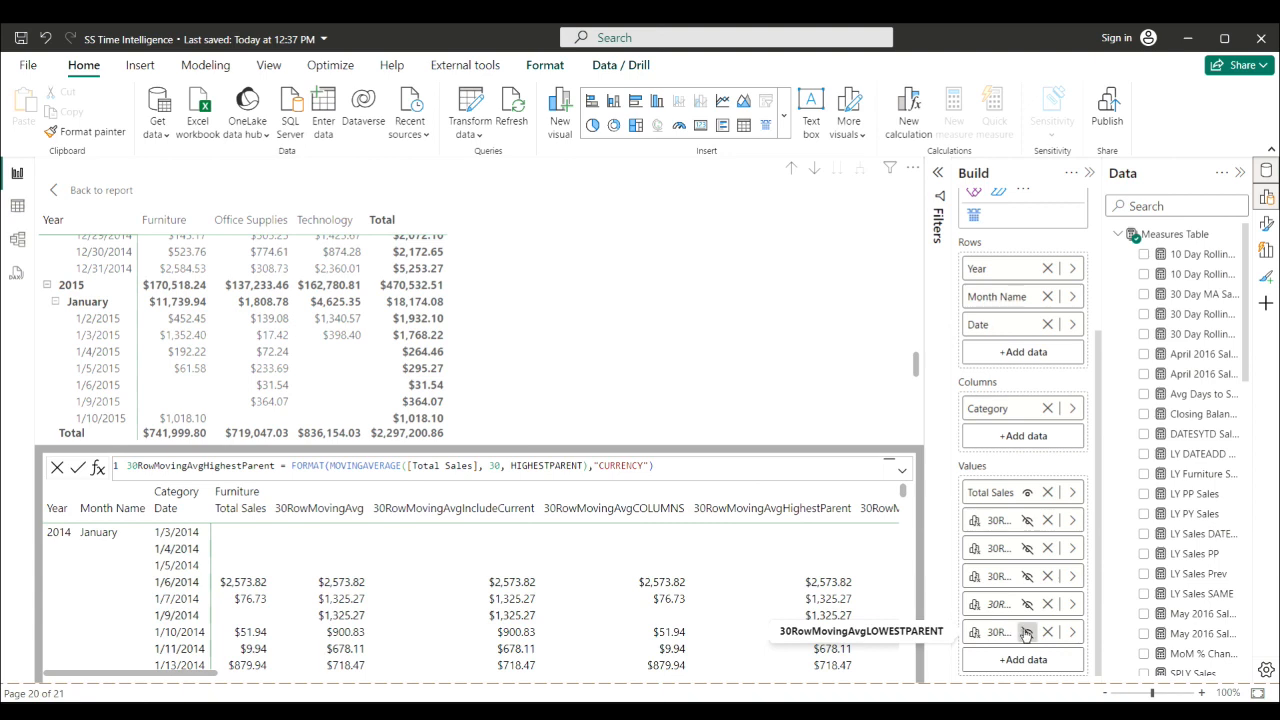
{"action": "left_click", "coordinate": [1027, 632]}
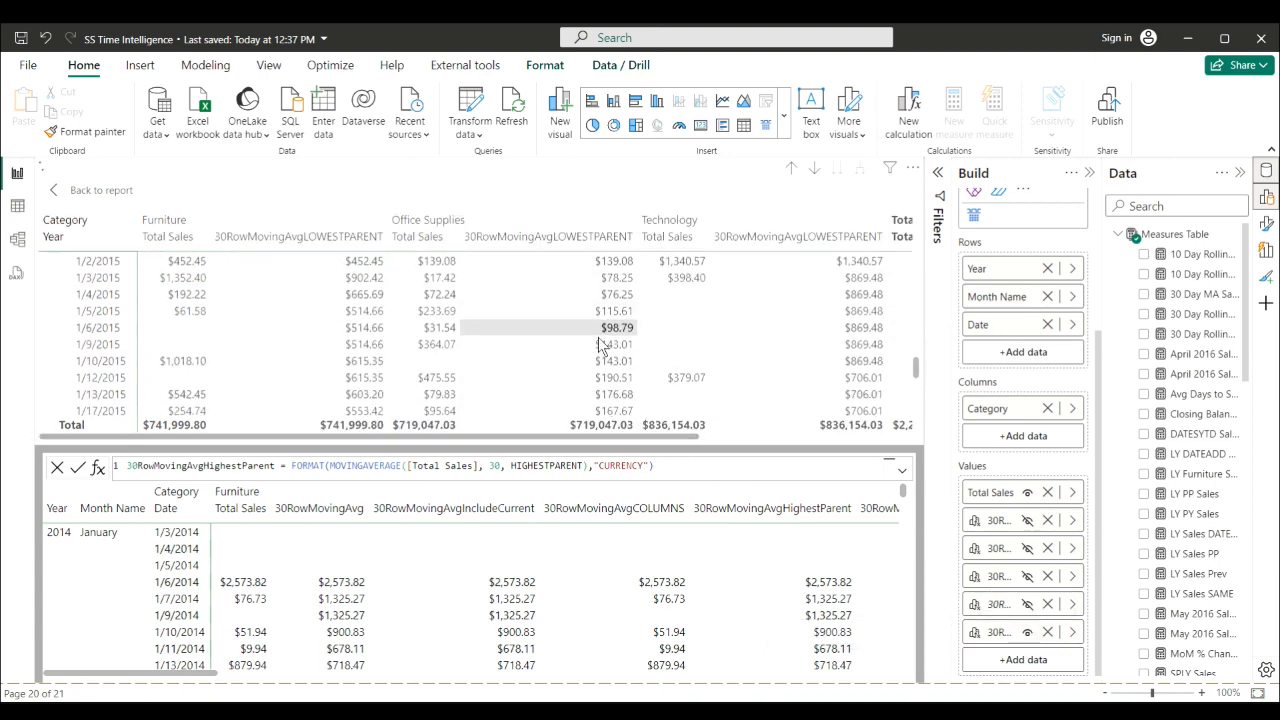
{"action": "scroll", "coordinate": [602, 344], "scroll_direction": "up", "scroll_amount": 1}
{"action": "scroll", "coordinate": [602, 344], "scroll_direction": "up", "scroll_amount": 6}
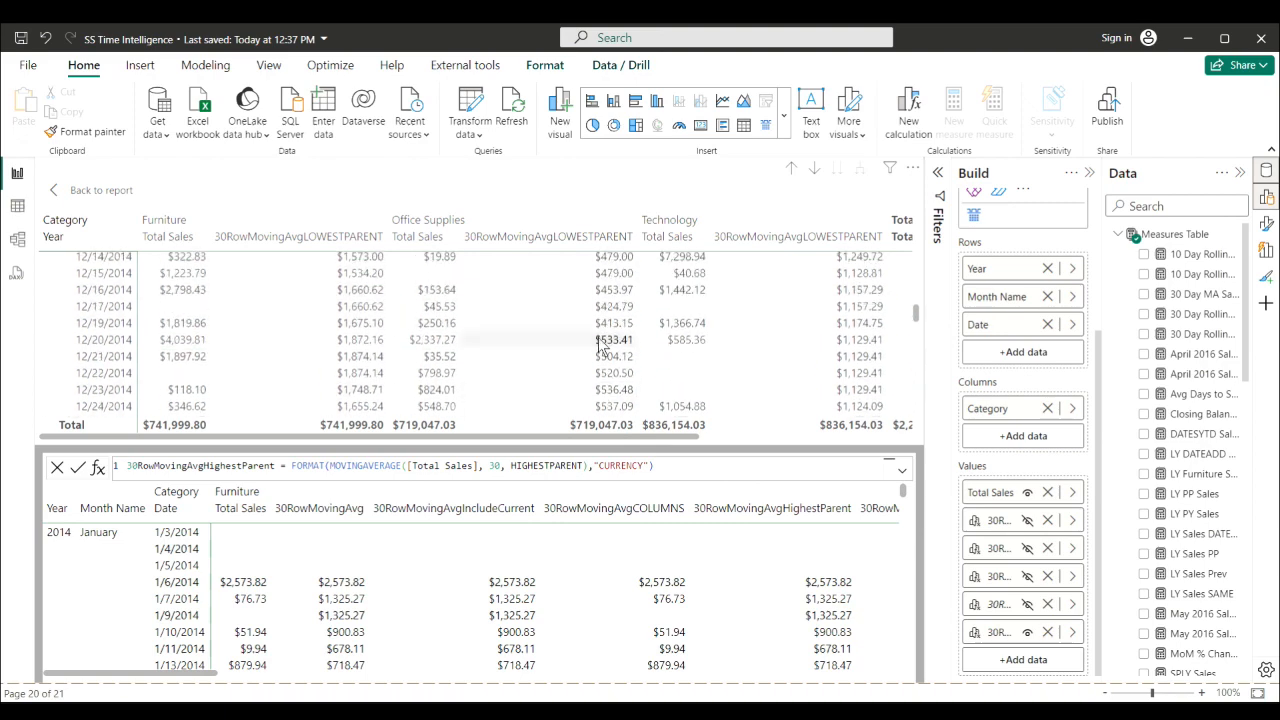
{"action": "scroll", "coordinate": [602, 344], "scroll_direction": "up", "scroll_amount": 15}
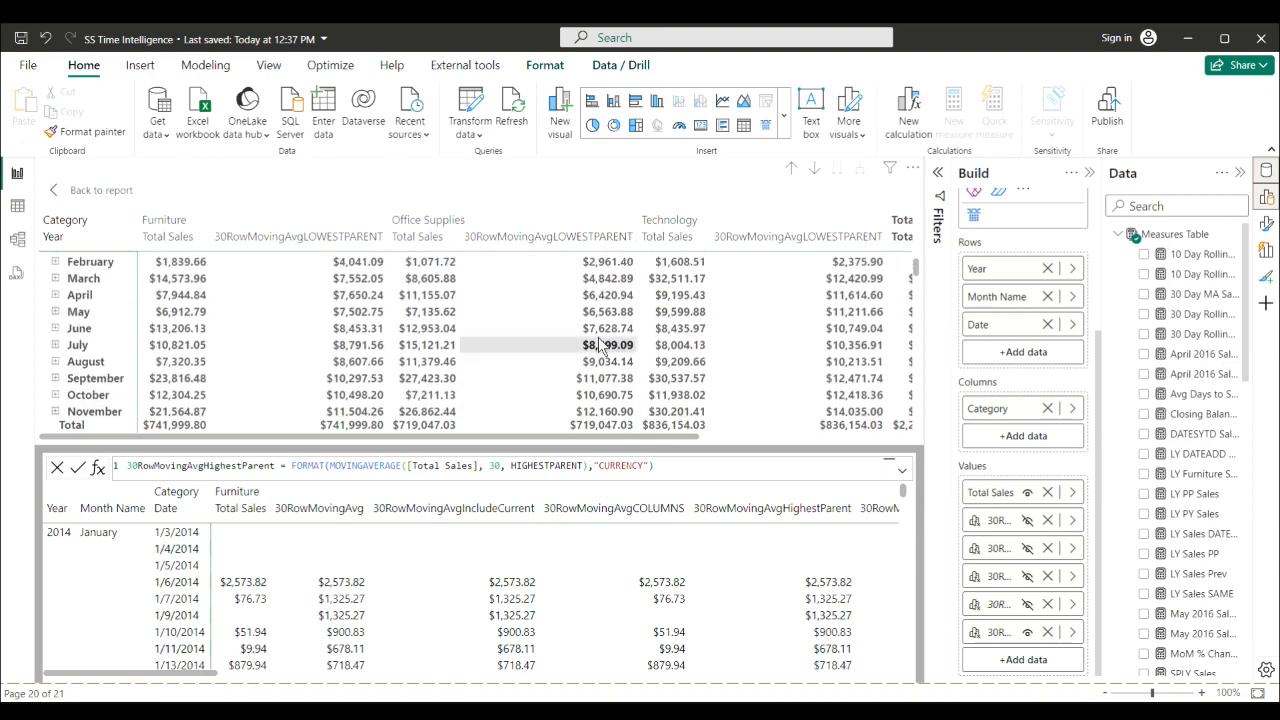
{"action": "scroll", "coordinate": [602, 344], "scroll_direction": "down", "scroll_amount": 3}
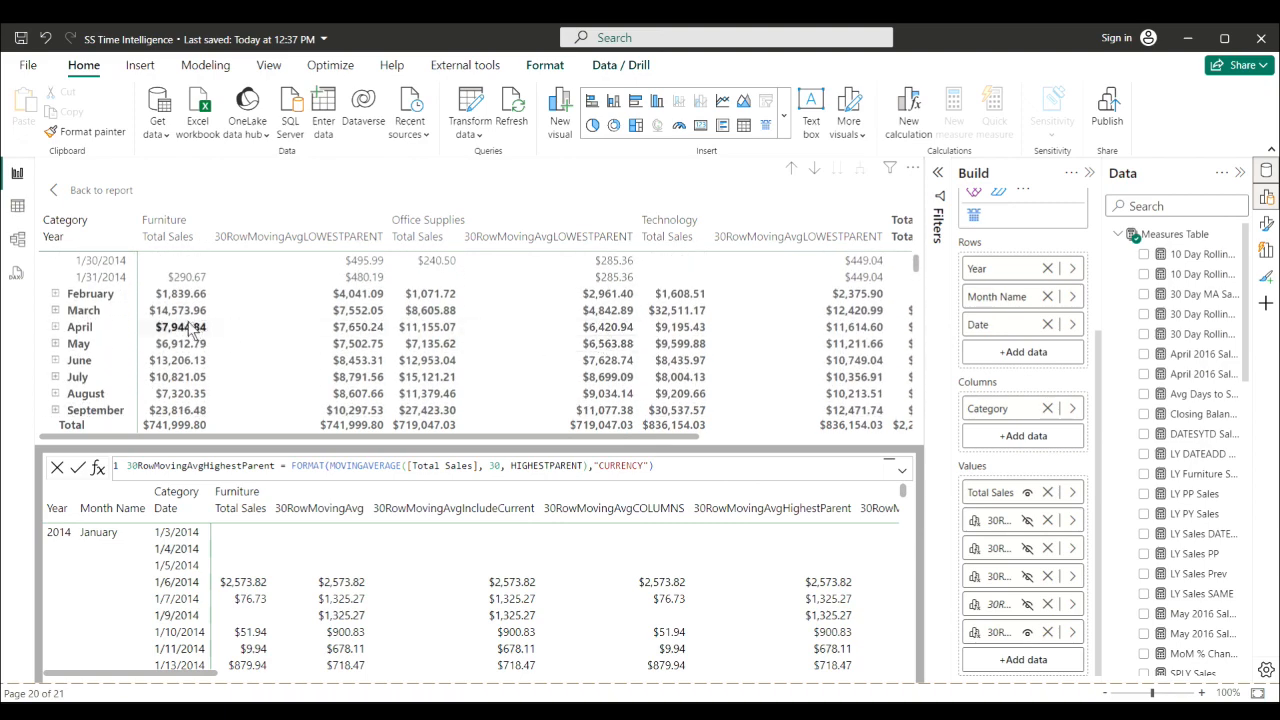
{"action": "left_click", "coordinate": [55, 294]}
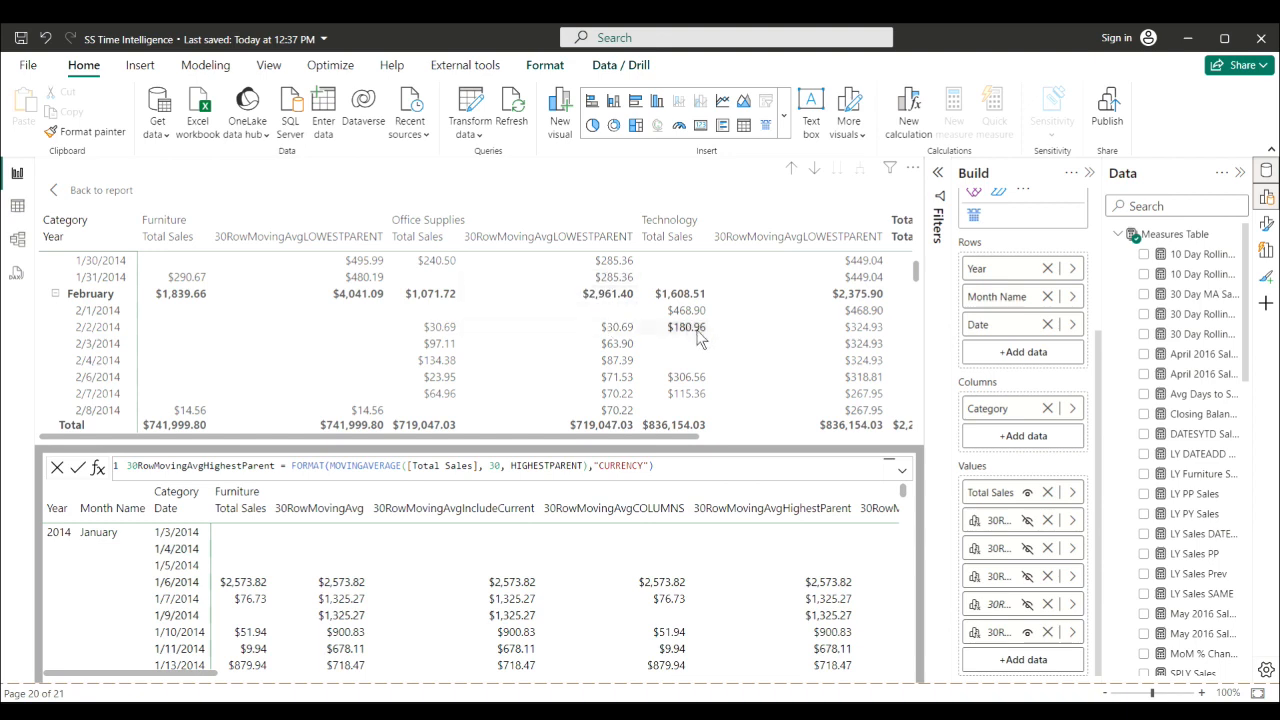
{"action": "scroll", "coordinate": [698, 339], "scroll_direction": "up", "scroll_amount": 3}
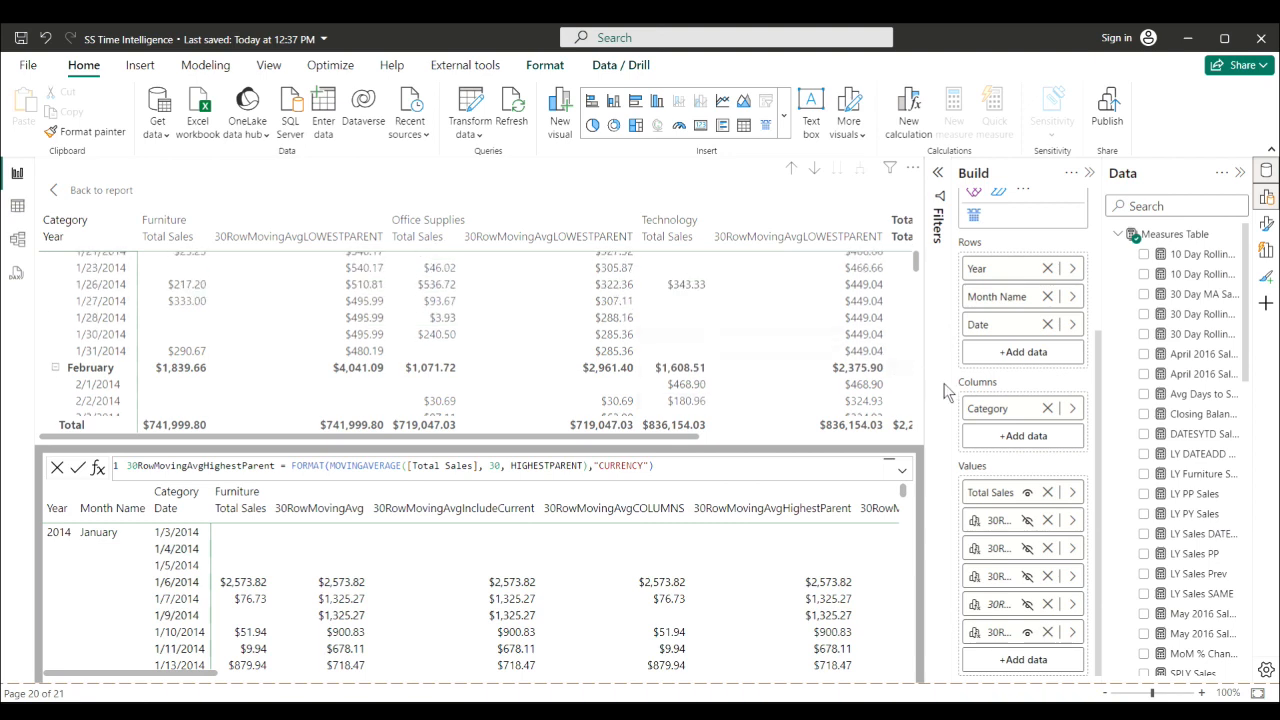
Add the CalendarTable Quarter field to the matrix rows between Year and Month Name
{"action": "scroll", "coordinate": [1235, 335], "scroll_direction": "down", "scroll_amount": 2}
{"action": "scroll", "coordinate": [1200, 420], "scroll_direction": "down", "scroll_amount": 6}
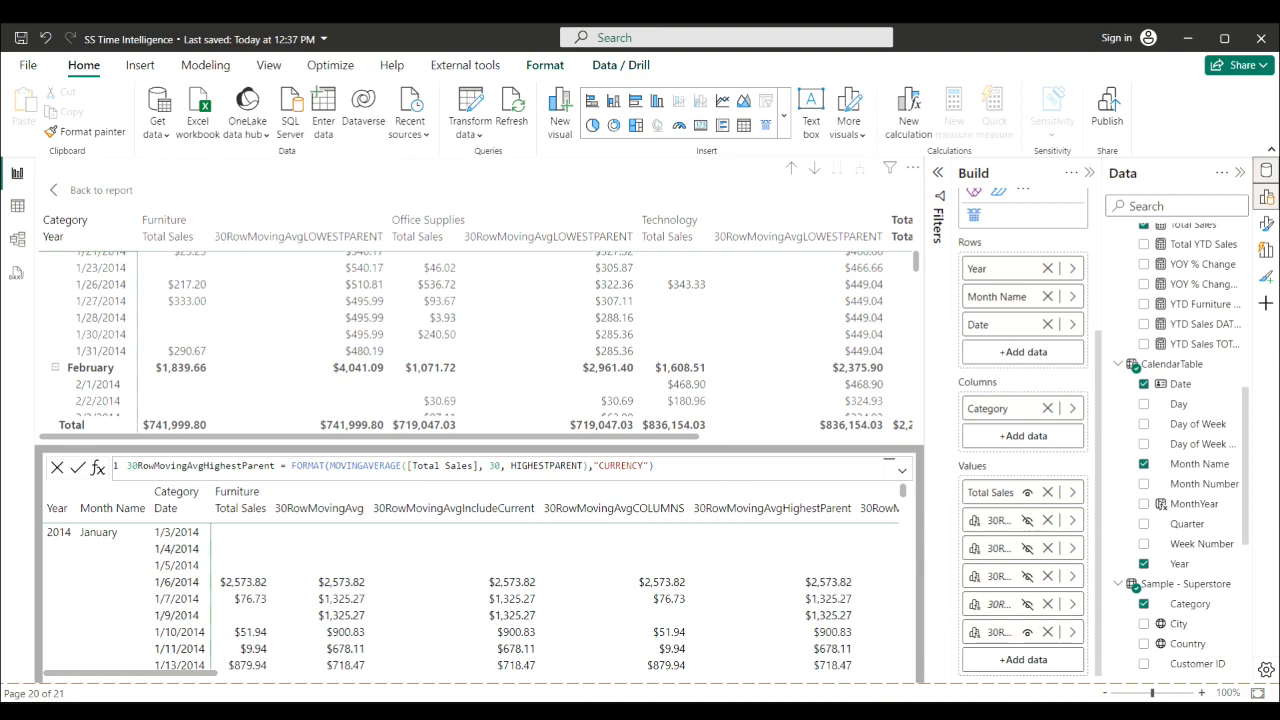
{"action": "scroll", "coordinate": [1188, 450], "scroll_direction": "down", "scroll_amount": 1}
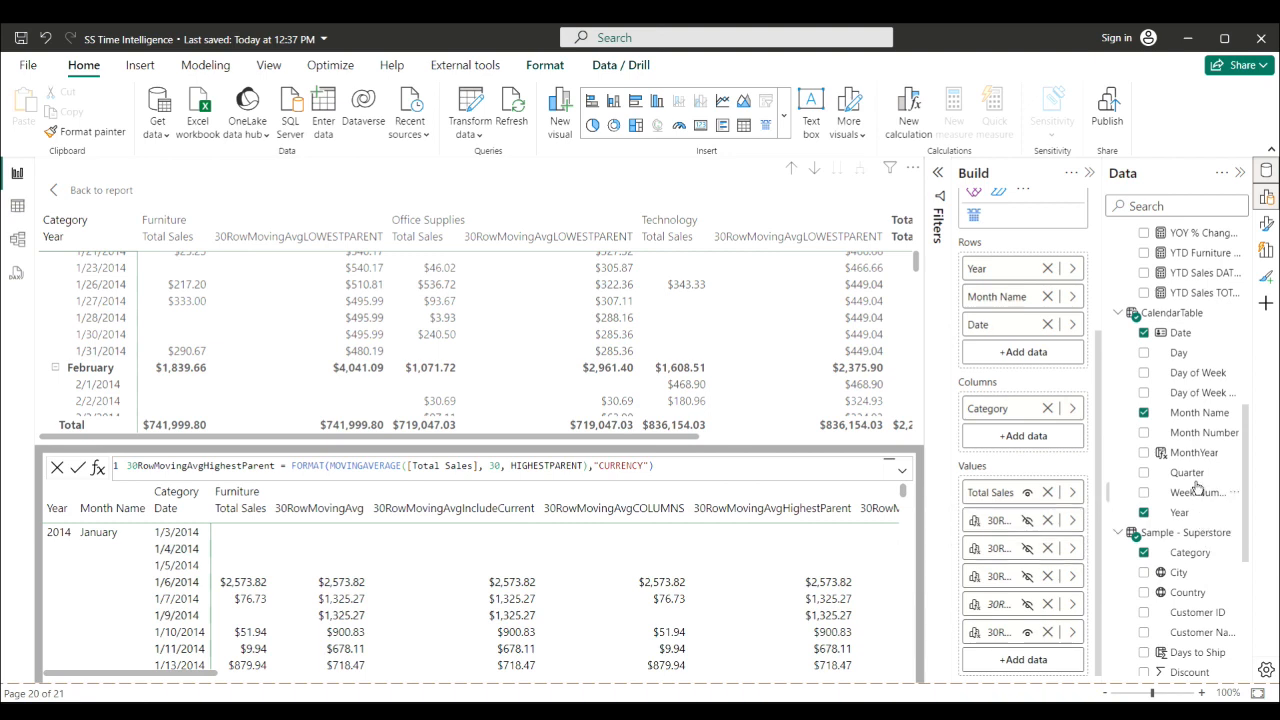
{"action": "left_click_drag", "start_coordinate": [1196, 475], "coordinate": [1036, 289]}
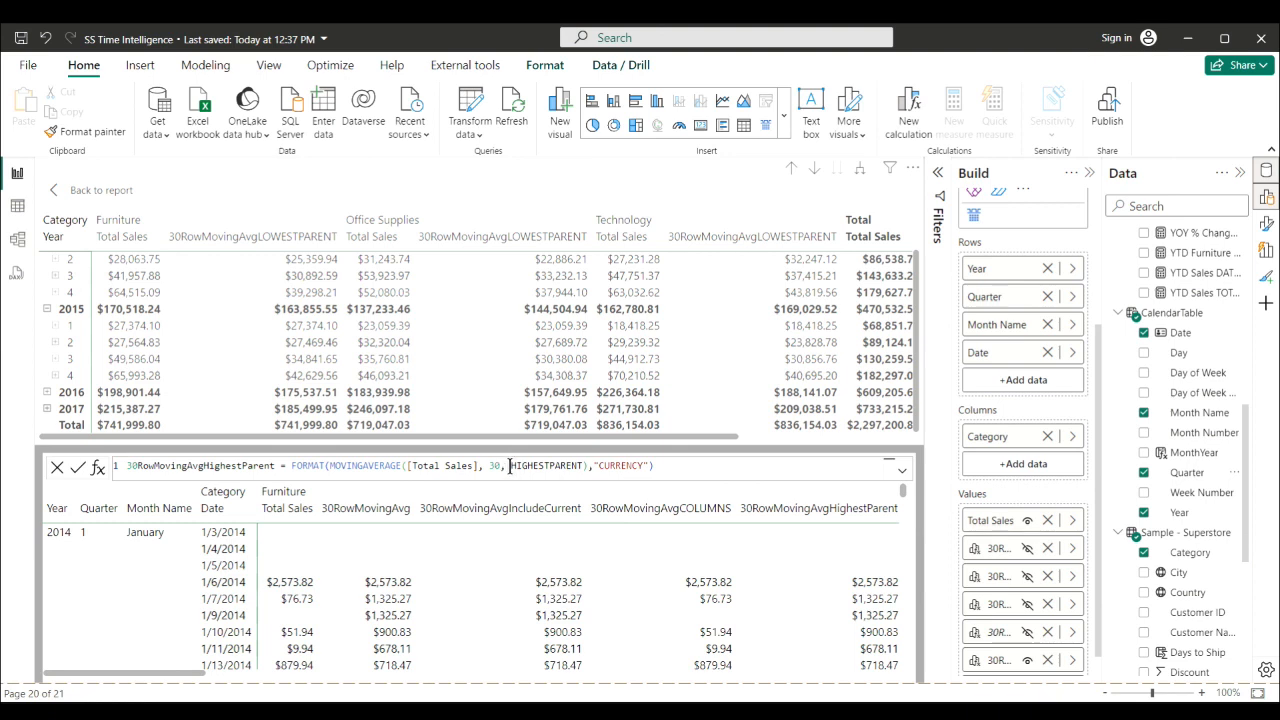
Replace the HIGHESTPARENT argument in the 30RowMovingAvgHighestParent formula with 2 and commit it
{"action": "left_click_drag", "start_coordinate": [510, 466], "coordinate": [586, 466]}
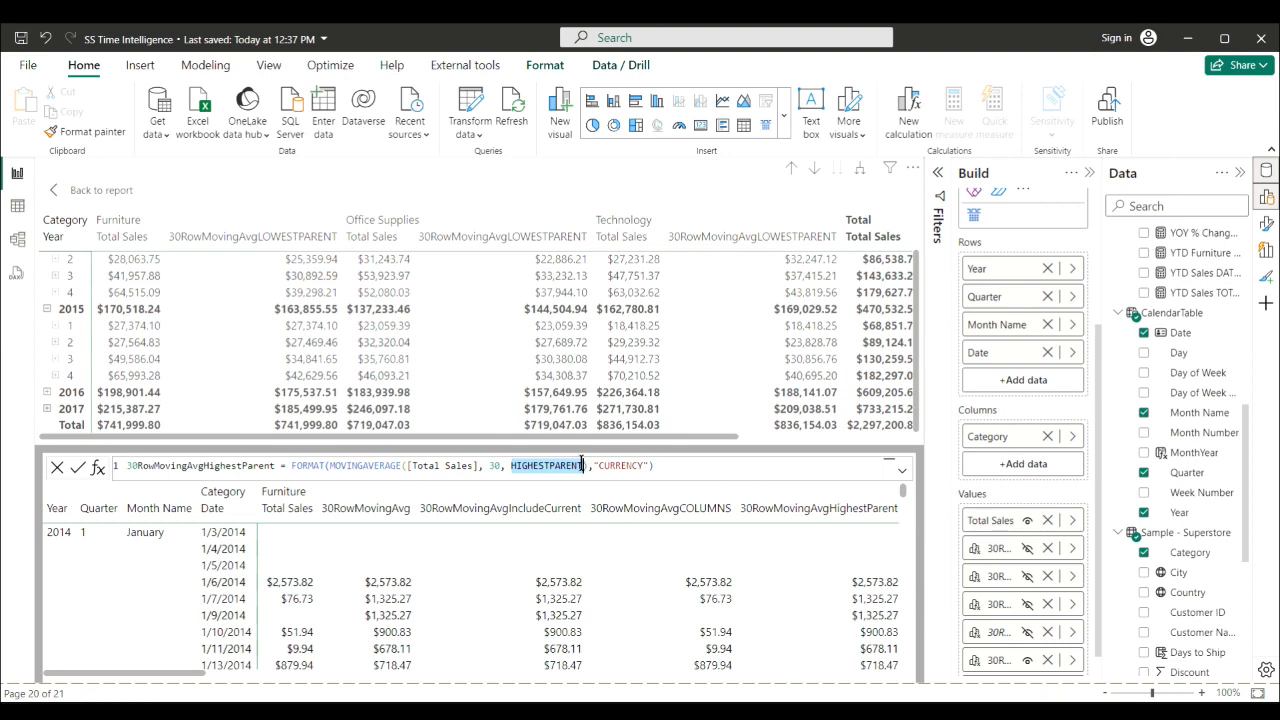
{"action": "type", "text": "2"}
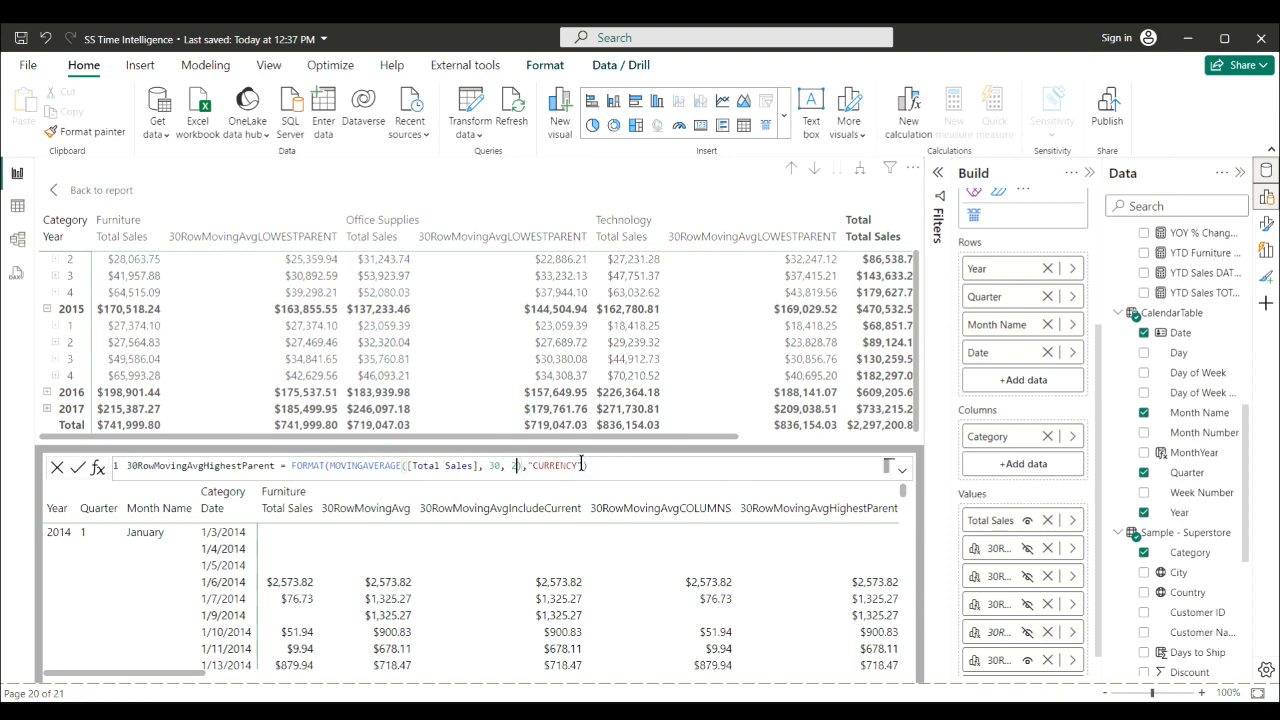
{"action": "left_click", "coordinate": [80, 466]}
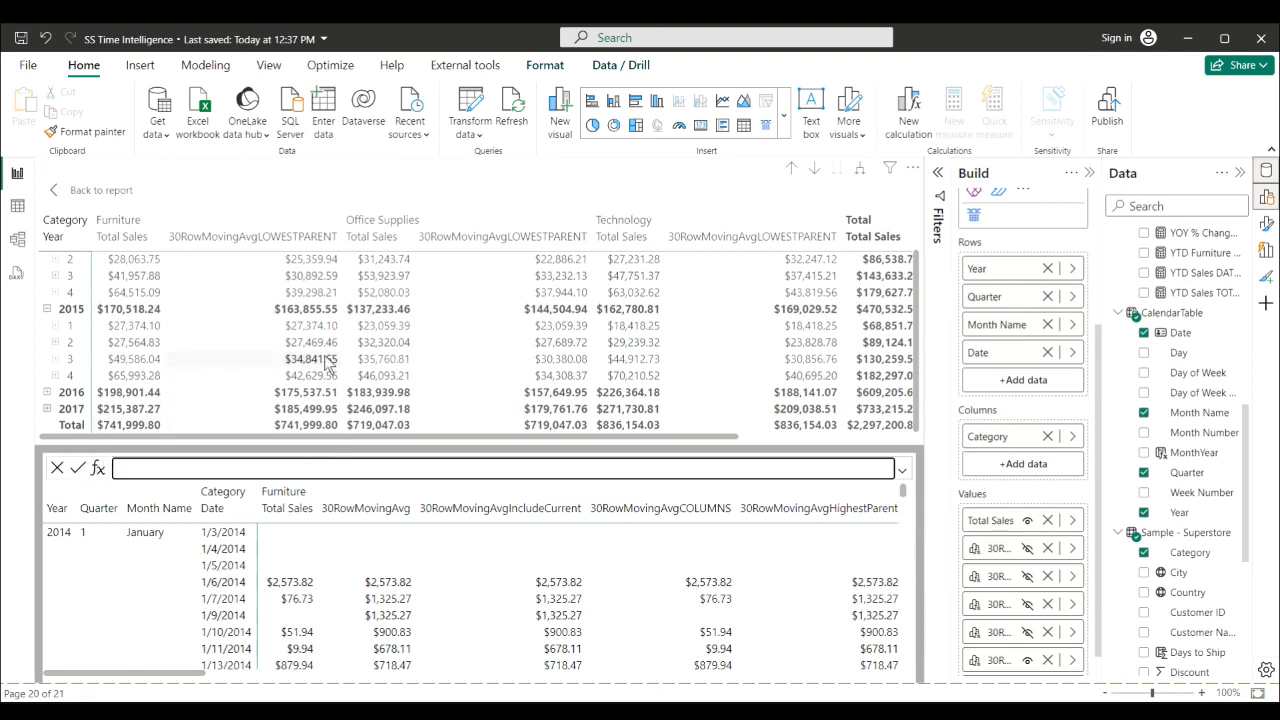
Expand quarters 1 and 2 of 2015 to compare the monthly 30RowMovingAvgLOWESTPARENT values across the two quarters
{"action": "left_click", "coordinate": [55, 326]}
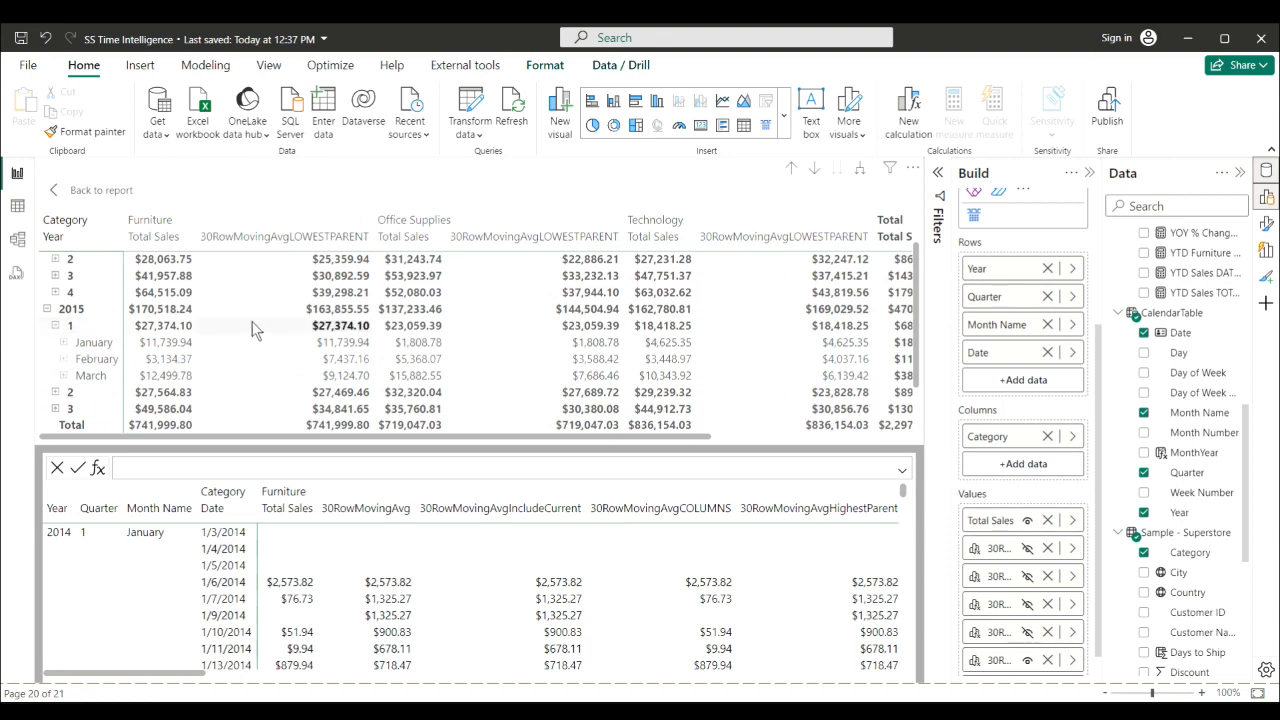
{"action": "scroll", "coordinate": [290, 325], "scroll_direction": "down", "scroll_amount": 1}
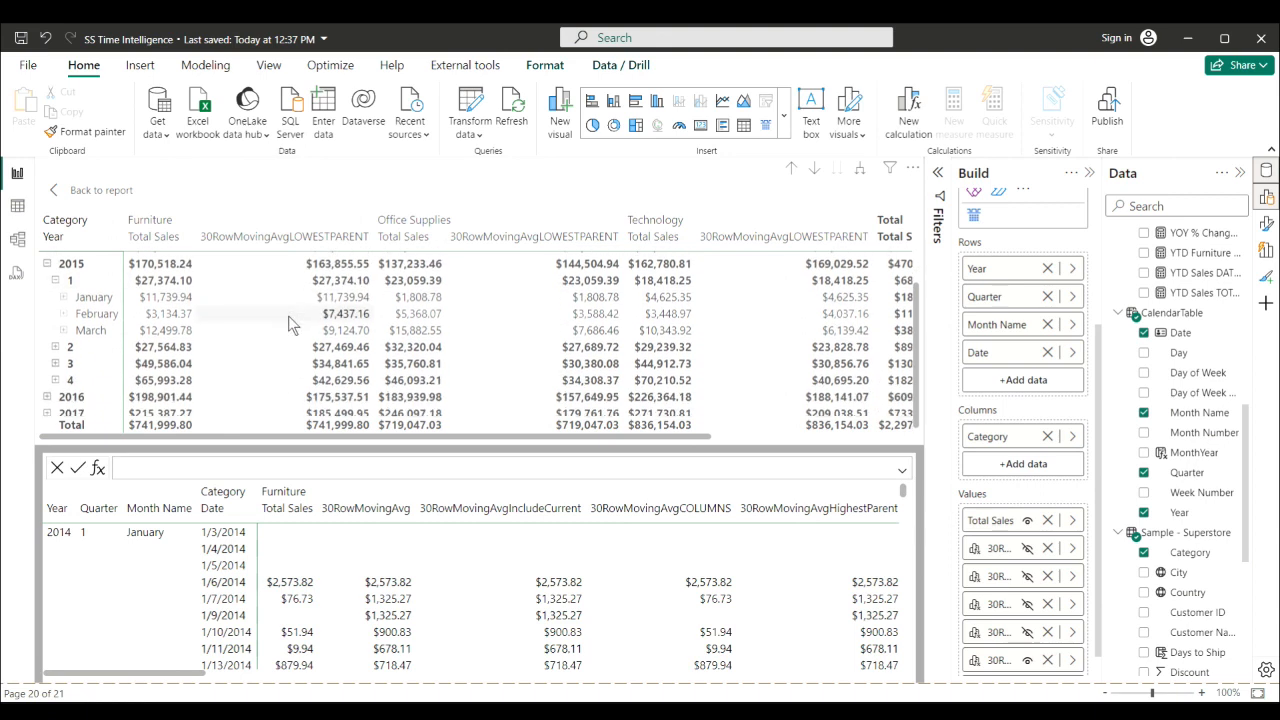
{"action": "left_click", "coordinate": [56, 343]}
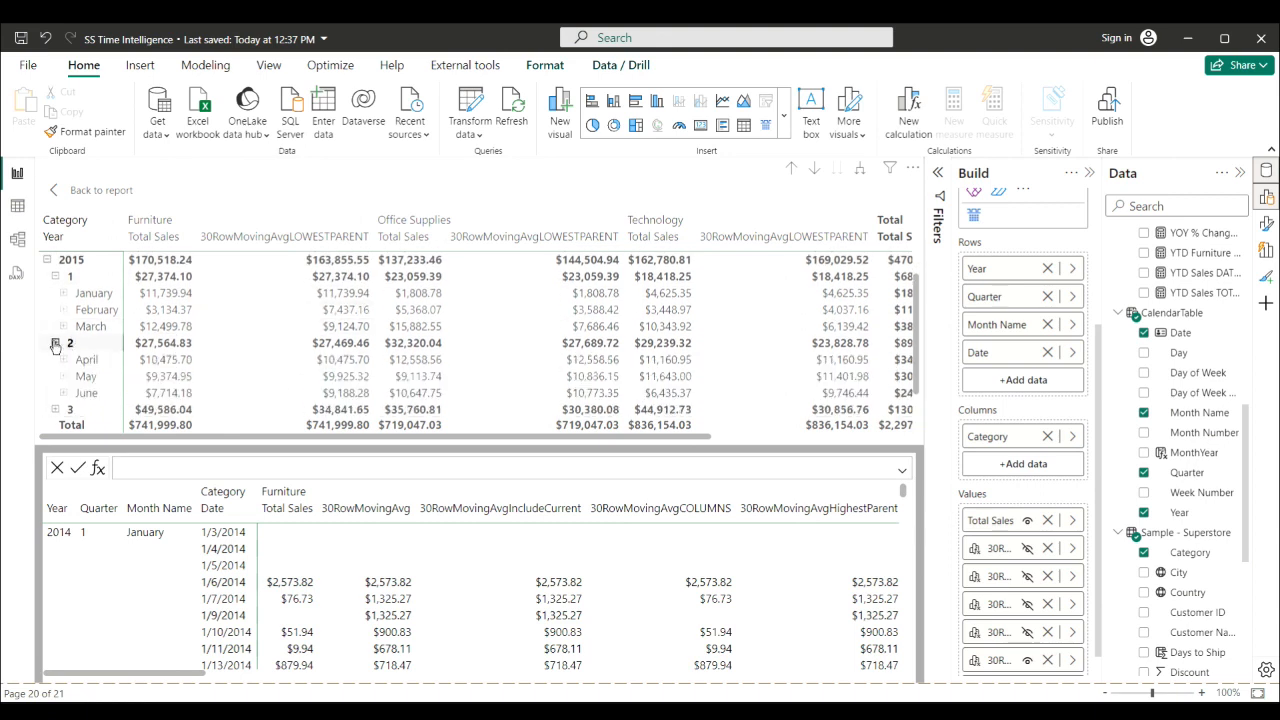
{"action": "left_click", "coordinate": [56, 343]}
{"action": "left_click", "coordinate": [56, 343]}
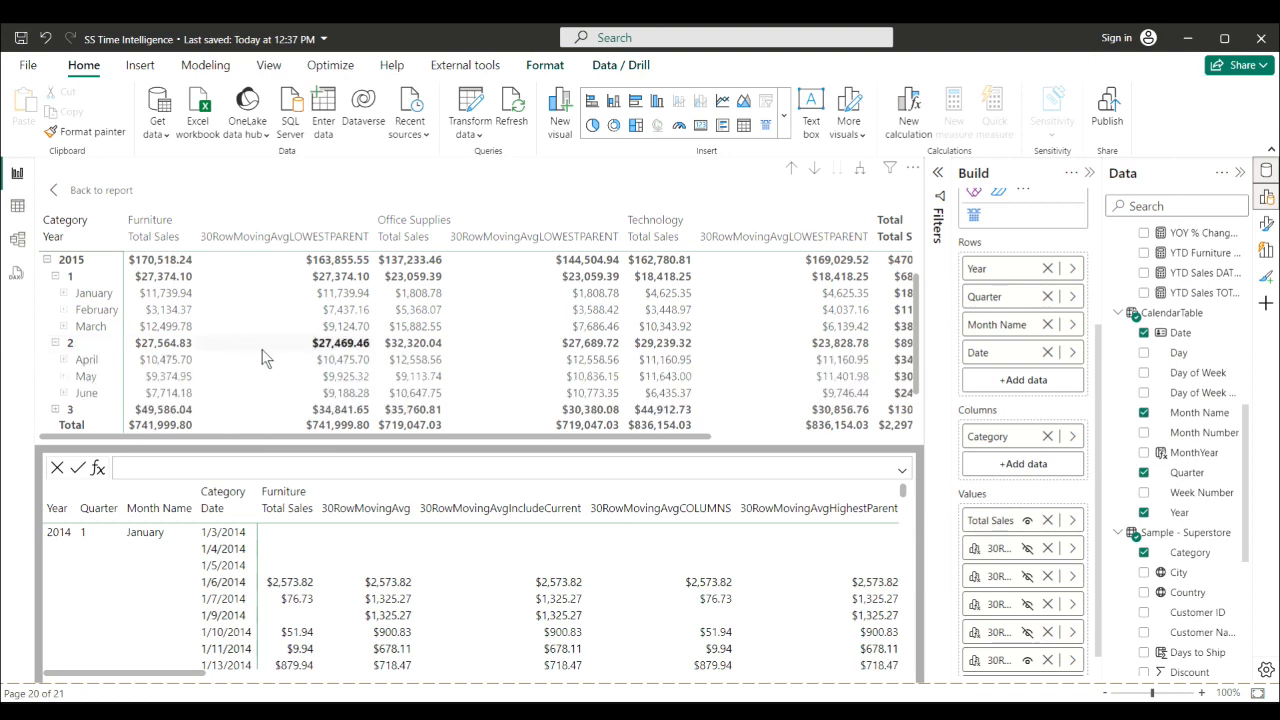